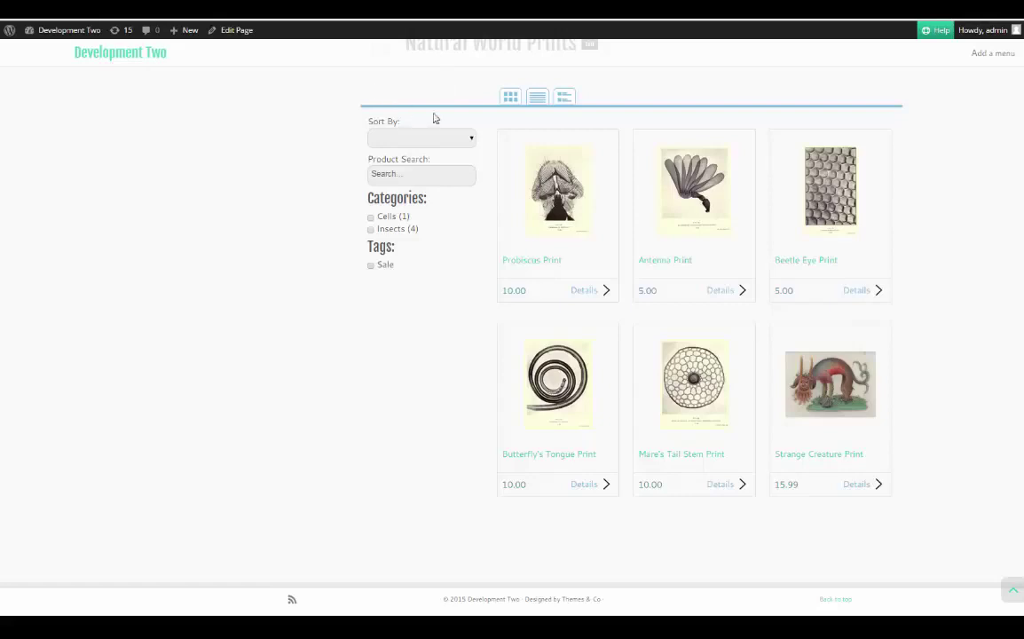
# Switch the Natural World Prints catalogue to the compact list, then the detailed image list
pyautogui.click(535, 105)
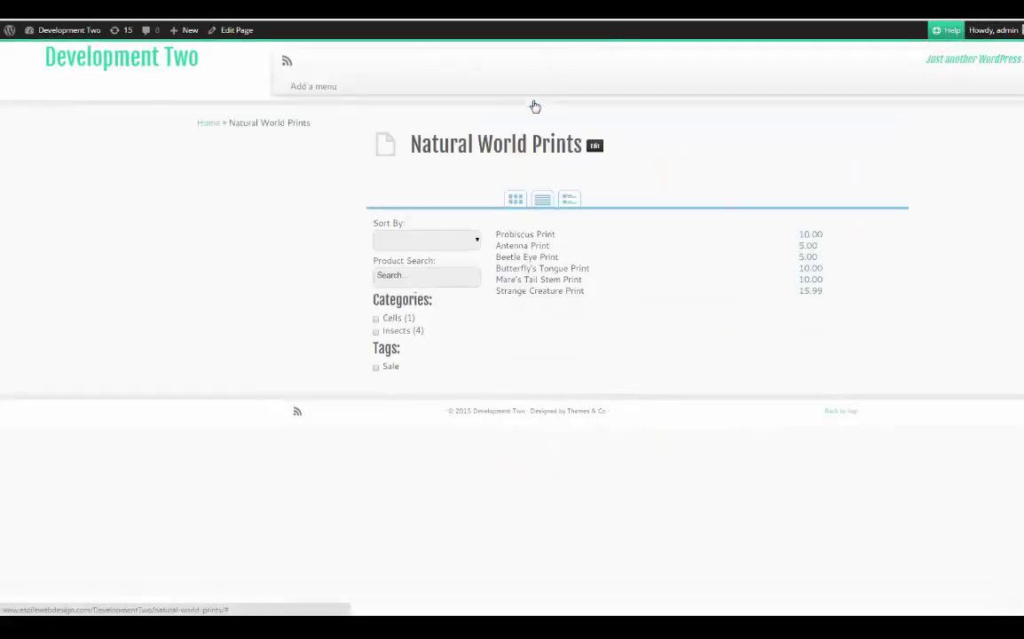
pyautogui.click(569, 198)
pyautogui.scroll(-2, 569, 199)
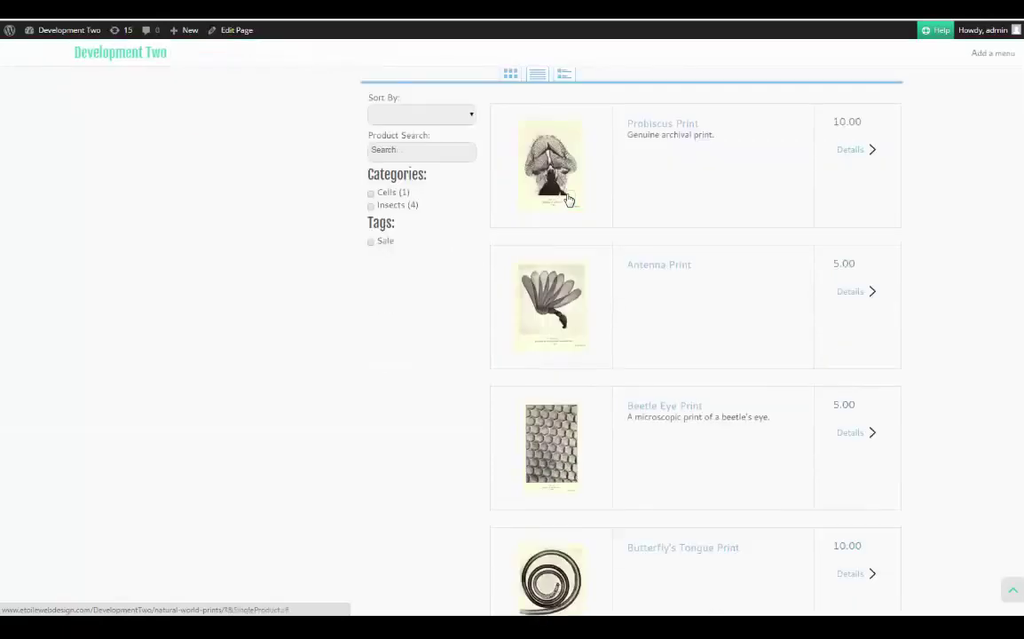
# View Strange Creature Print, return, and filter the catalogue to Insects on Sale
pyautogui.click(847, 153)
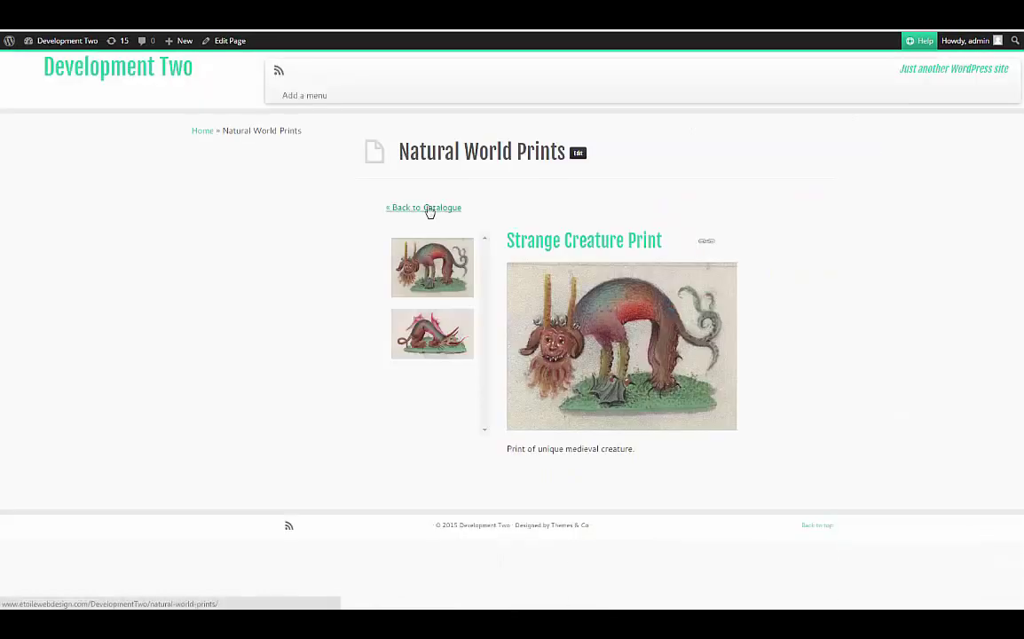
pyautogui.click(430, 212)
pyautogui.click(360, 236)
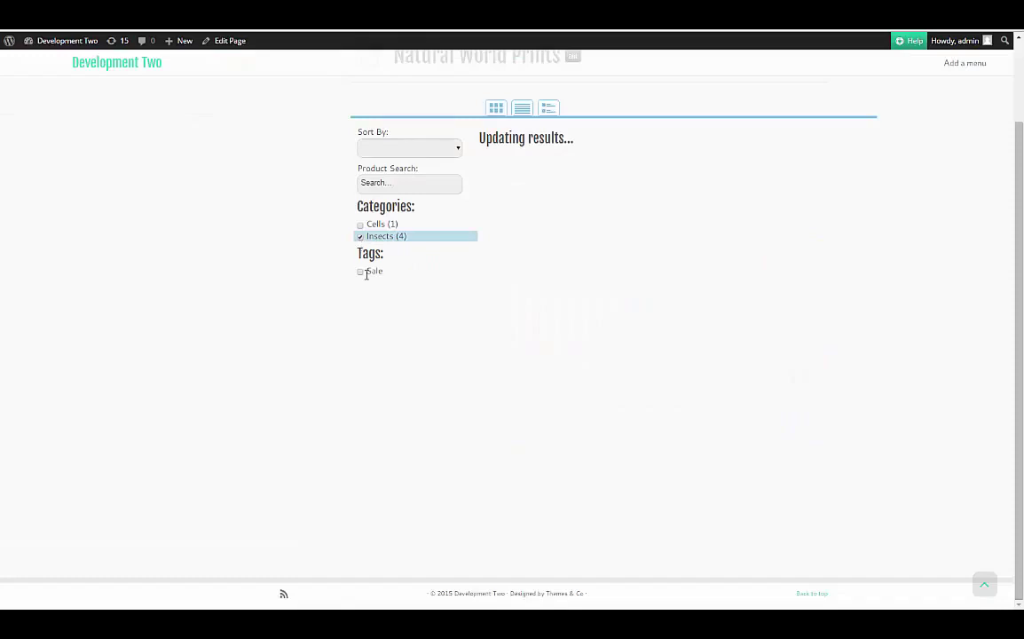
pyautogui.click(362, 277)
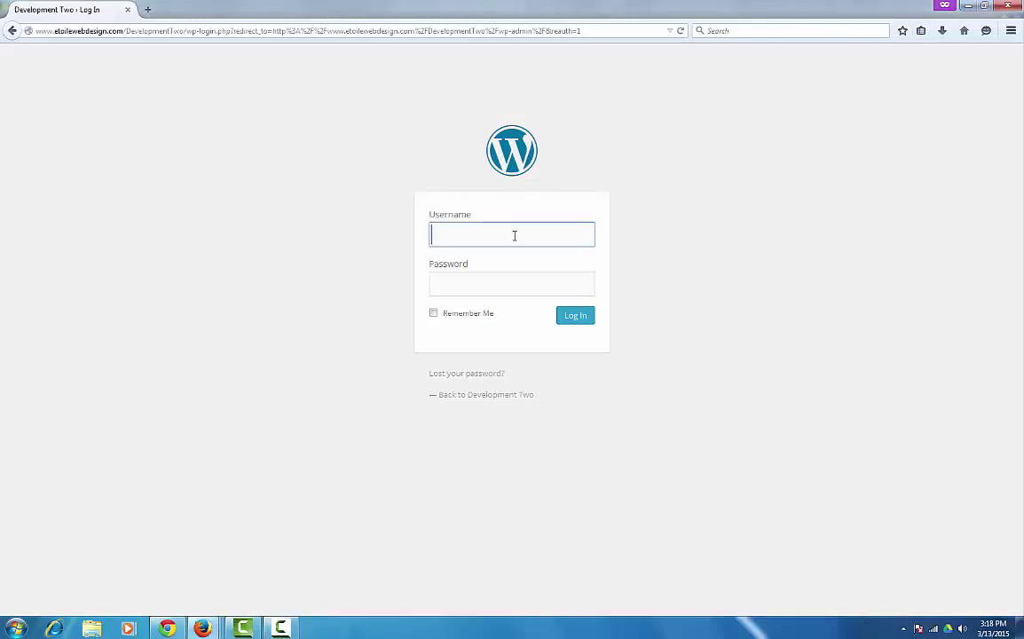
# Log in to the WordPress admin with the saved admin credentials
pyautogui.click(514, 236)
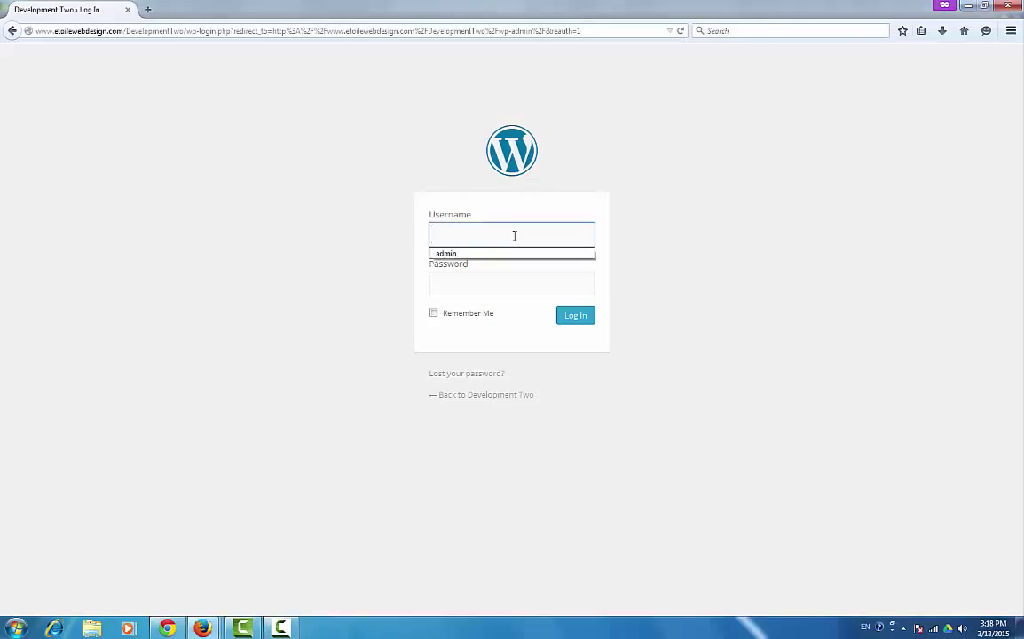
pyautogui.click(471, 255)
pyautogui.click(564, 317)
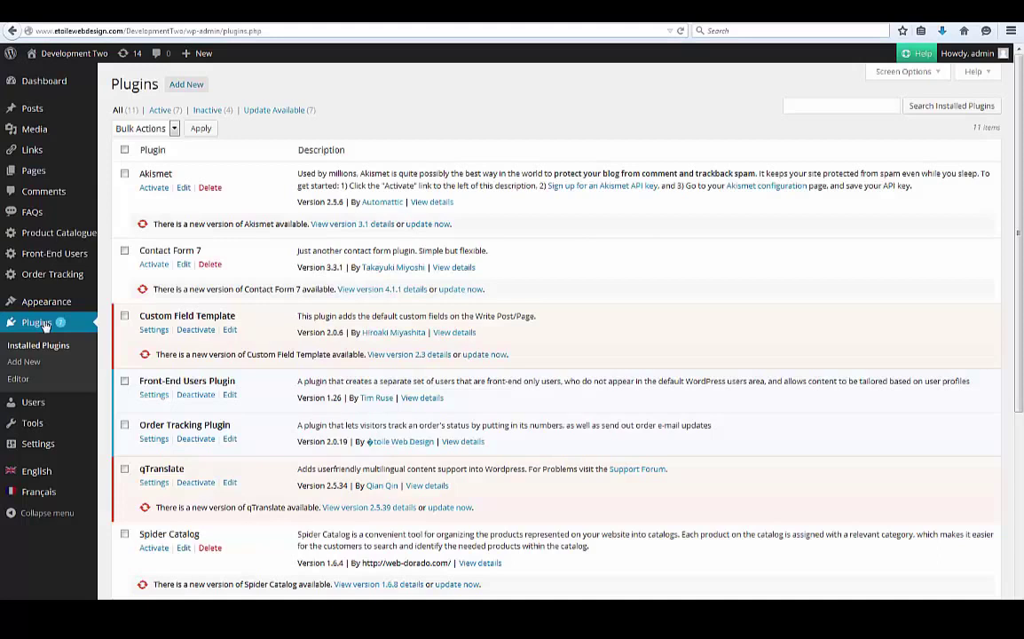
# Search plugins for 'ultimate product catalogue' and install the Ultimate Product Catalogue Plugin
pyautogui.click(197, 87)
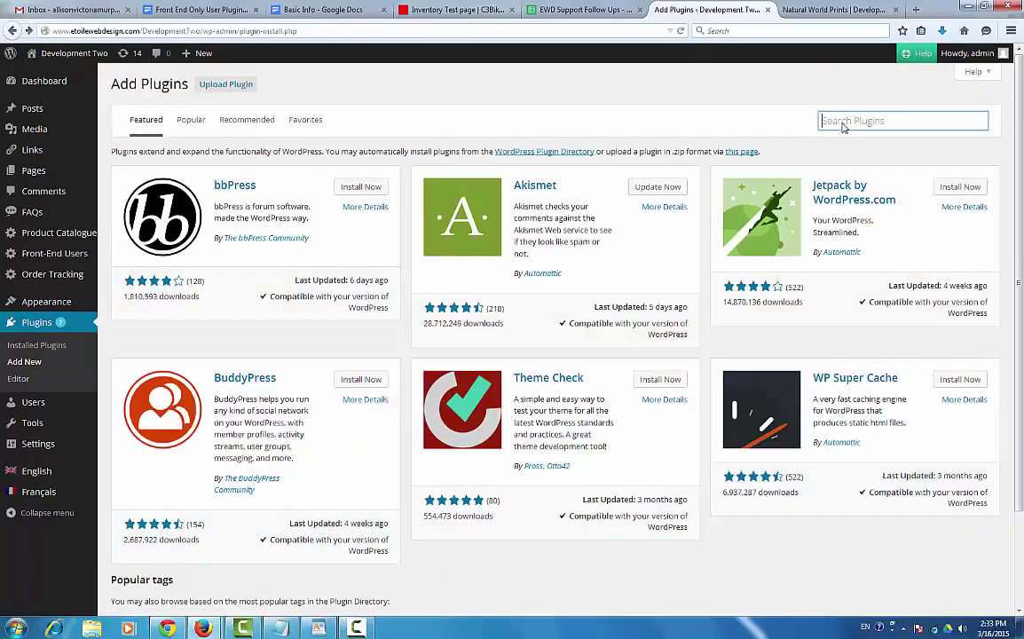
pyautogui.click(843, 122)
pyautogui.write('U')
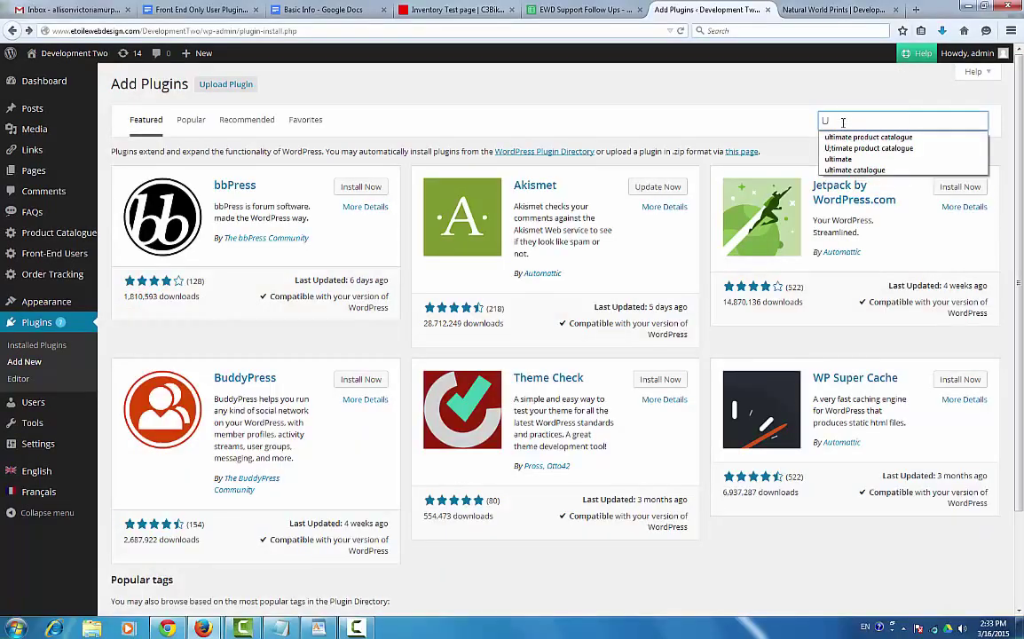
pyautogui.click(898, 137)
pyautogui.press('Return')
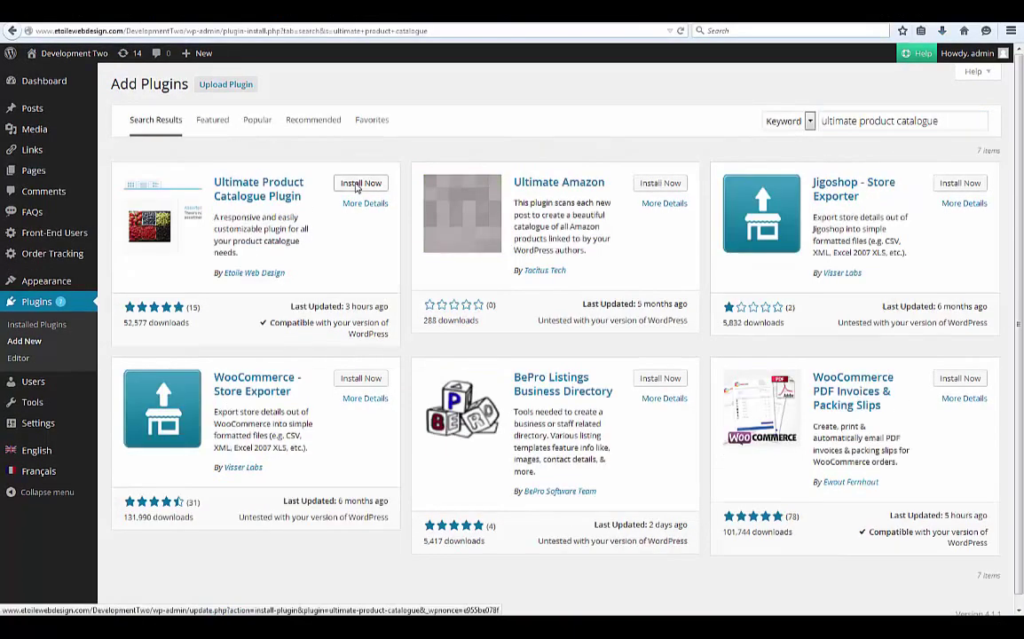
pyautogui.click(357, 185)
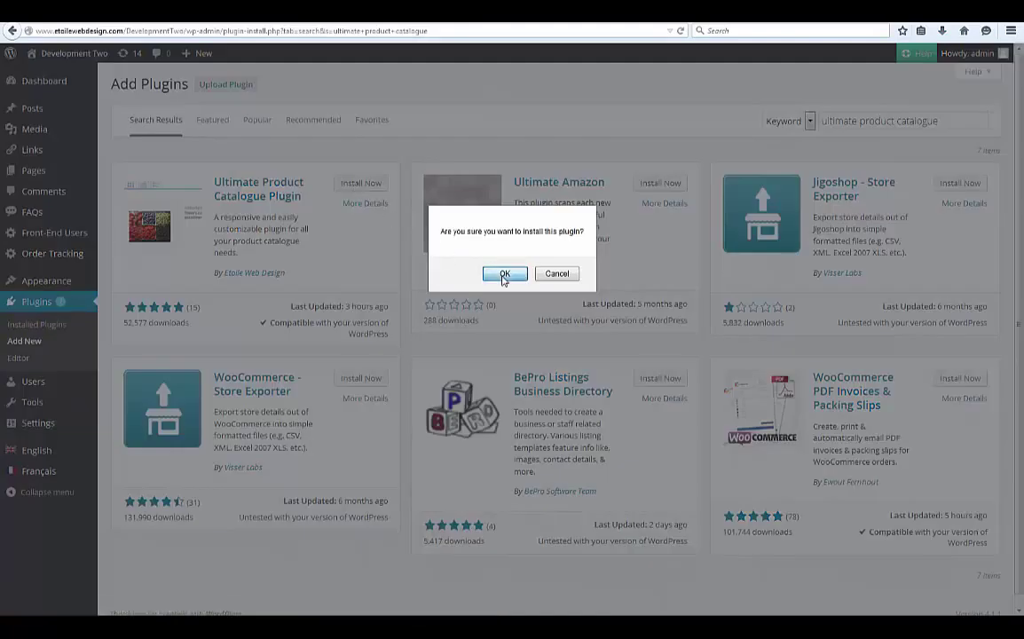
pyautogui.click(504, 275)
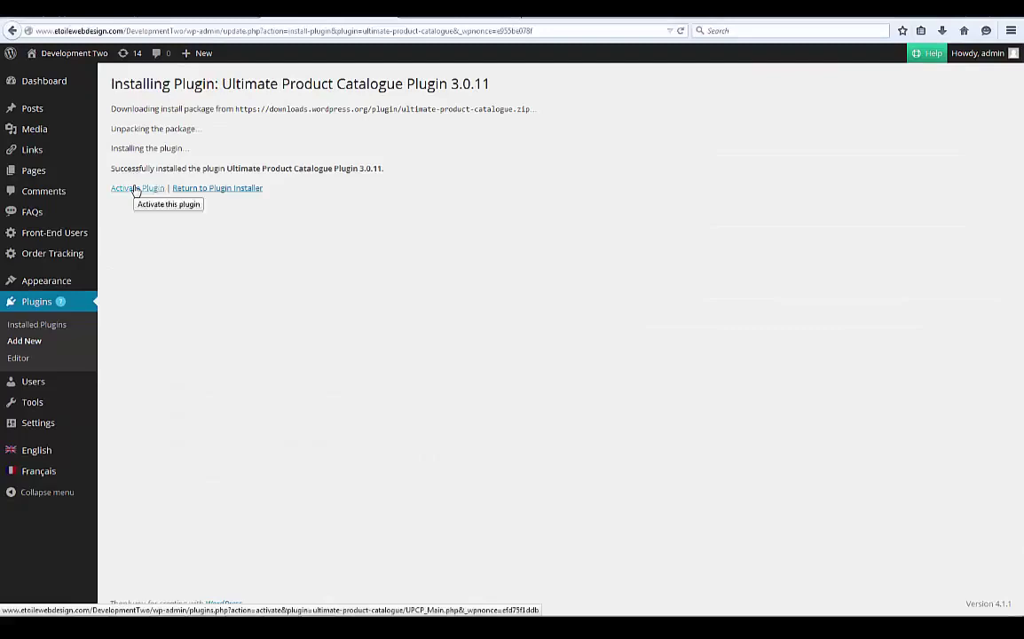
# Activate the plugin, then view the Product Catalogue Categories, Products and Catalogues tabs
pyautogui.click(134, 189)
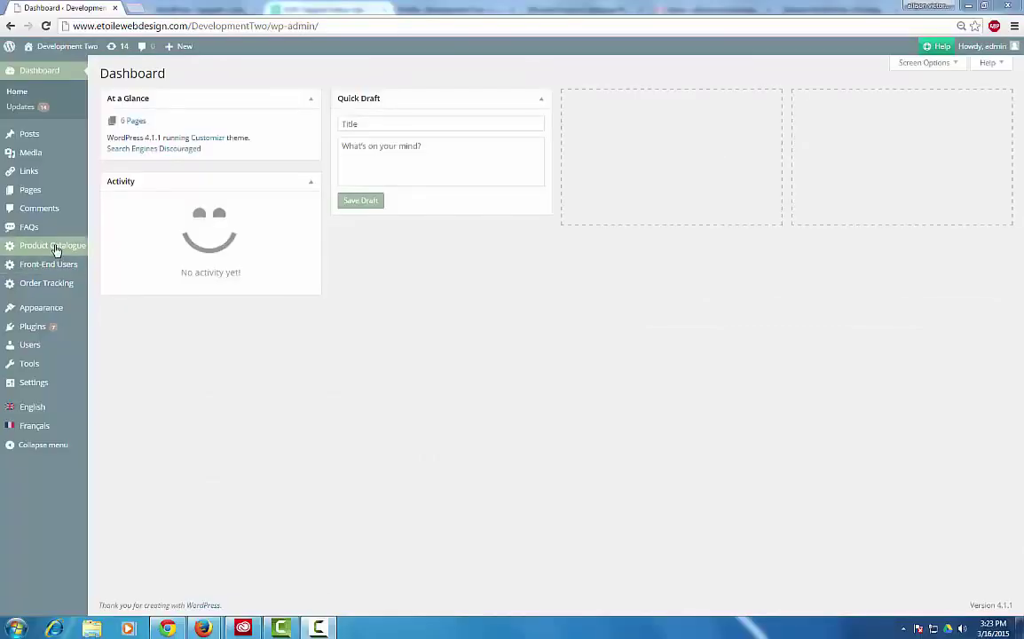
pyautogui.click(55, 249)
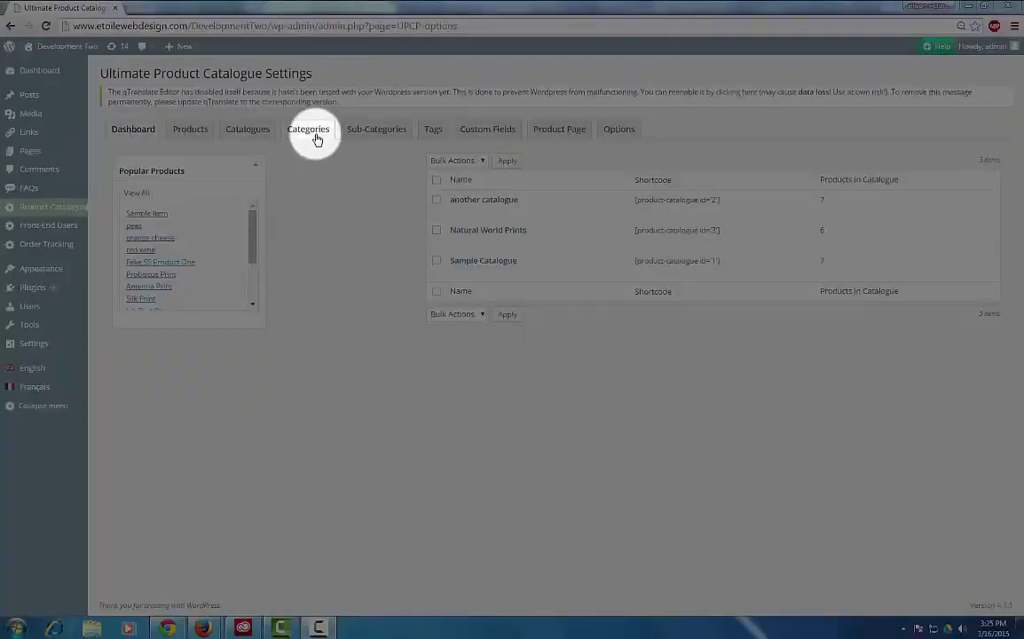
pyautogui.click(317, 140)
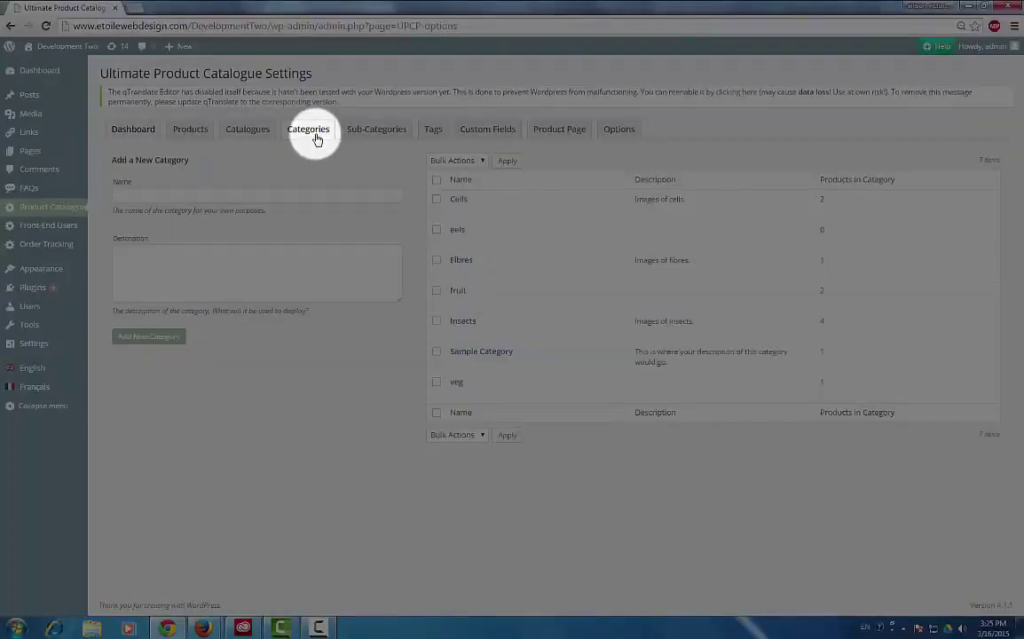
pyautogui.click(193, 136)
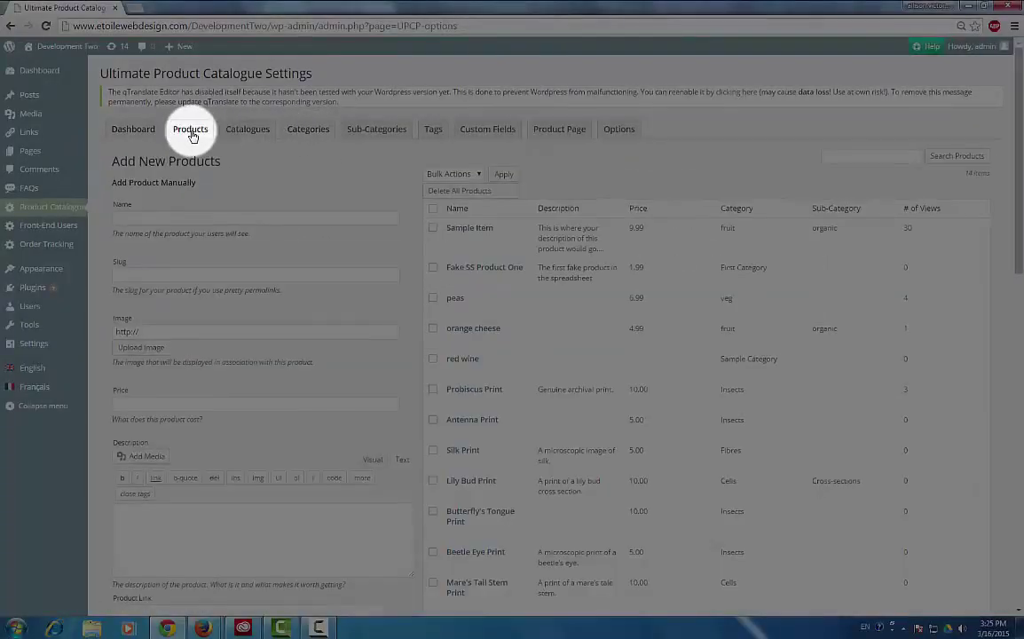
pyautogui.click(257, 138)
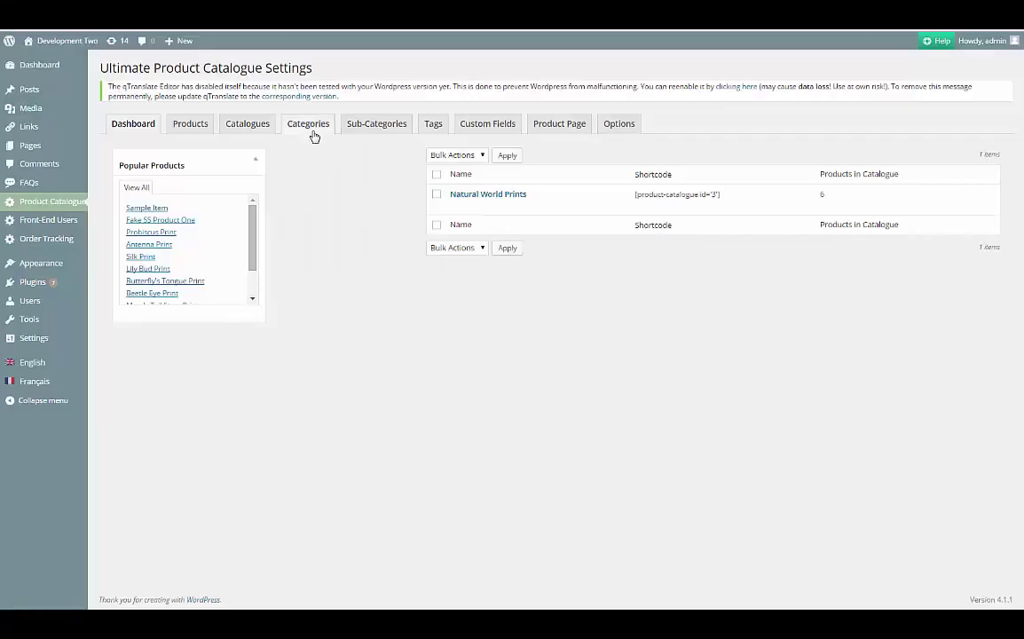
# Inspect the Non-Fiction category and its Self-Help sub-category
pyautogui.click(314, 136)
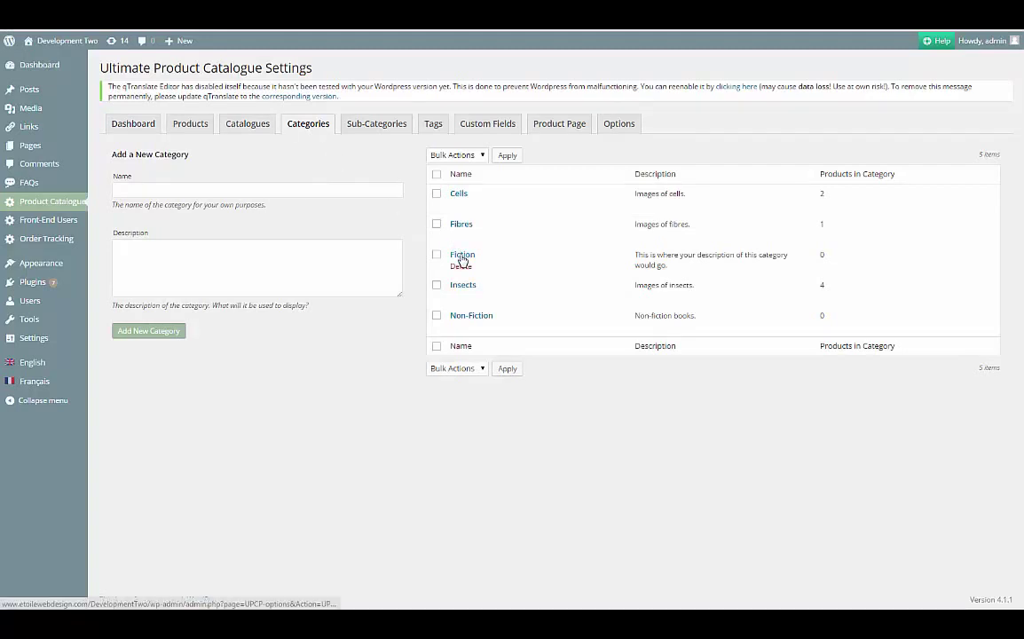
pyautogui.click(473, 318)
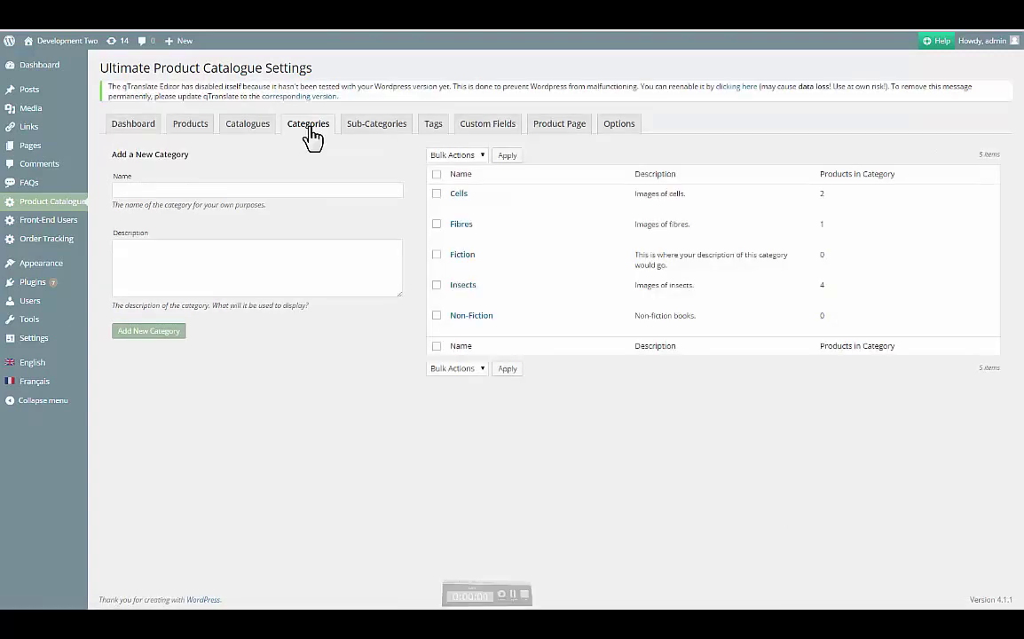
pyautogui.click(373, 129)
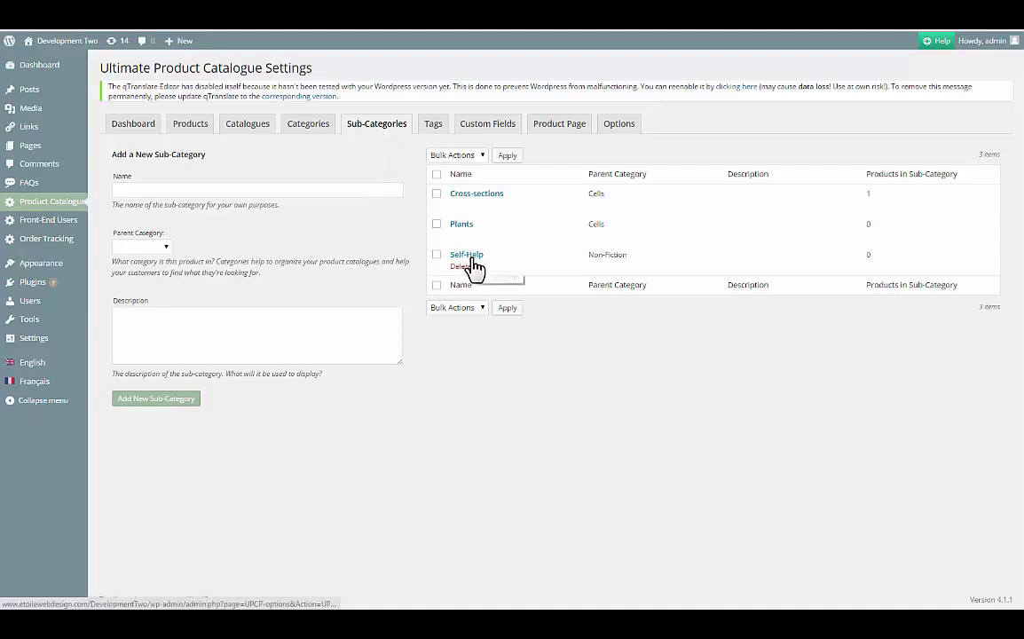
pyautogui.moveTo(533, 257)
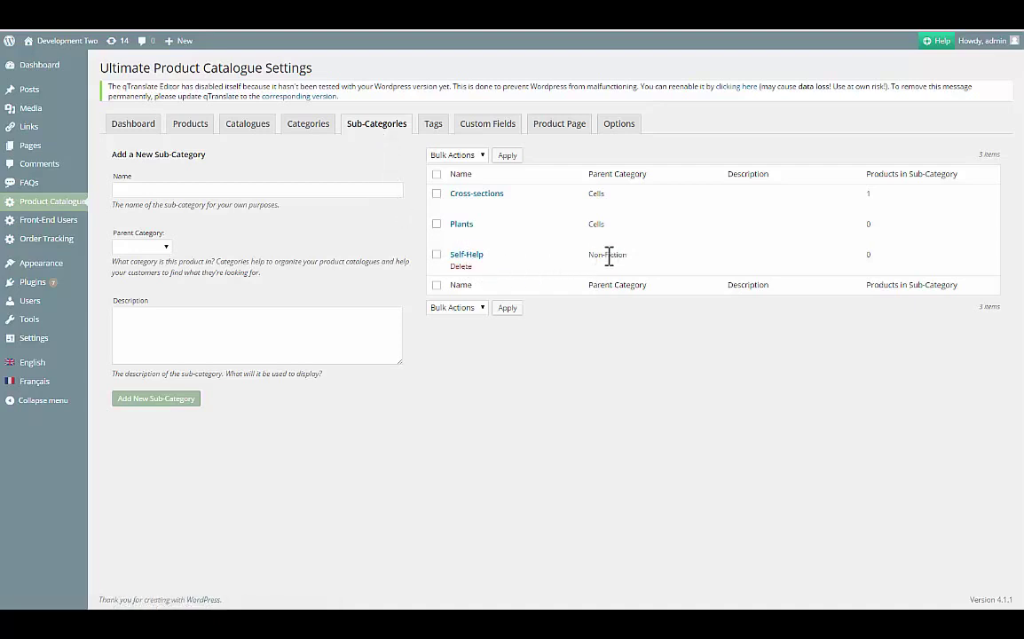
pyautogui.click(472, 257)
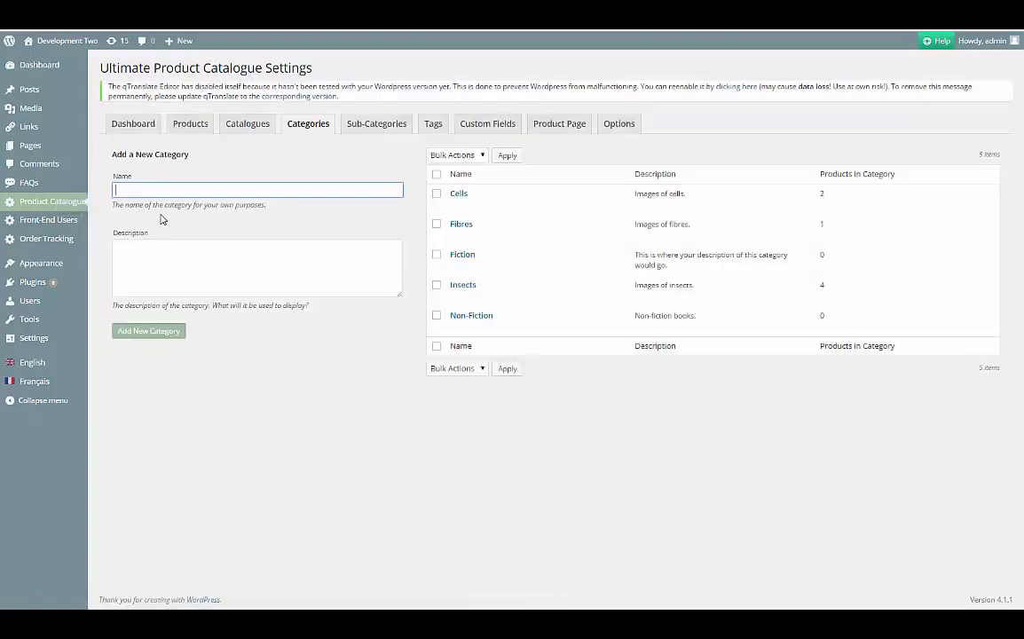
# Add 'Sample Category' with description 'Description' and select its new row
pyautogui.write('ample Cate')
pyautogui.write('gory')
pyautogui.press('Tab')
pyautogui.write('Descri')
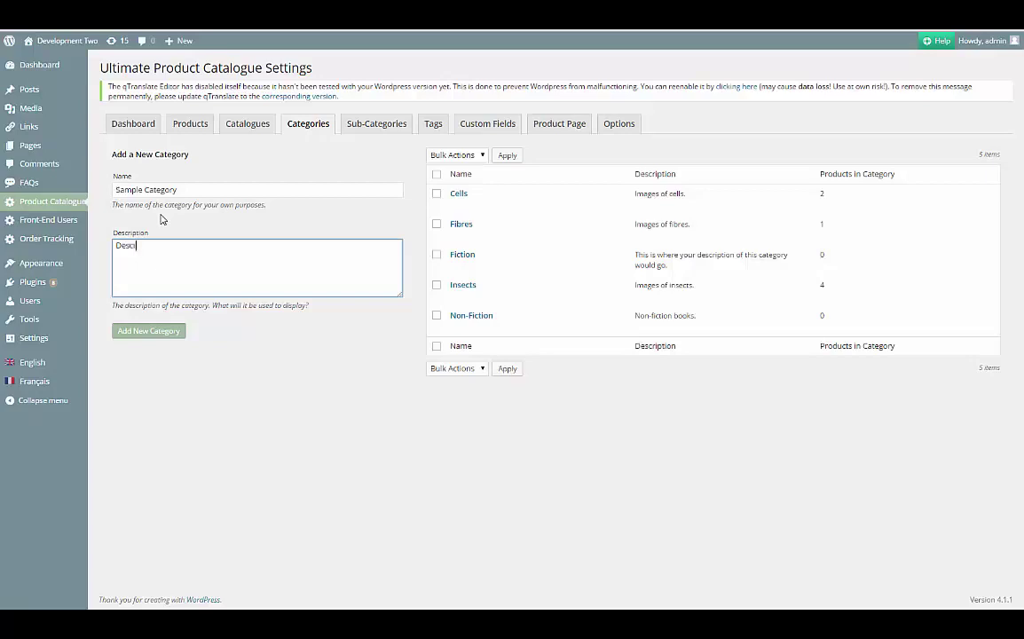
pyautogui.write('ption')
pyautogui.click(175, 331)
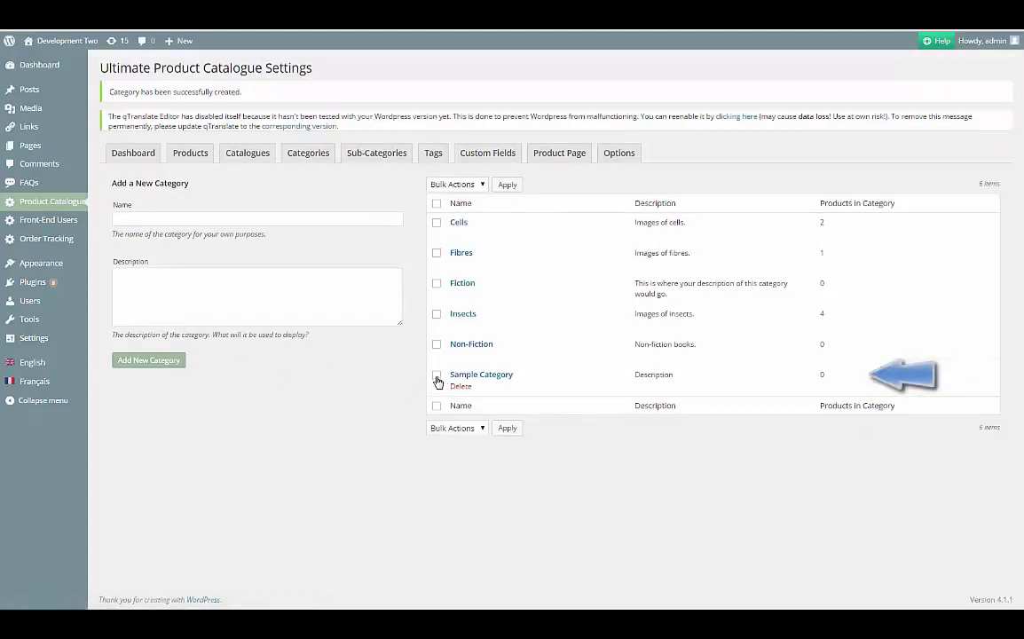
pyautogui.click(436, 376)
# Start a new product named 'Sample Product' and fill in its slug
pyautogui.click(201, 159)
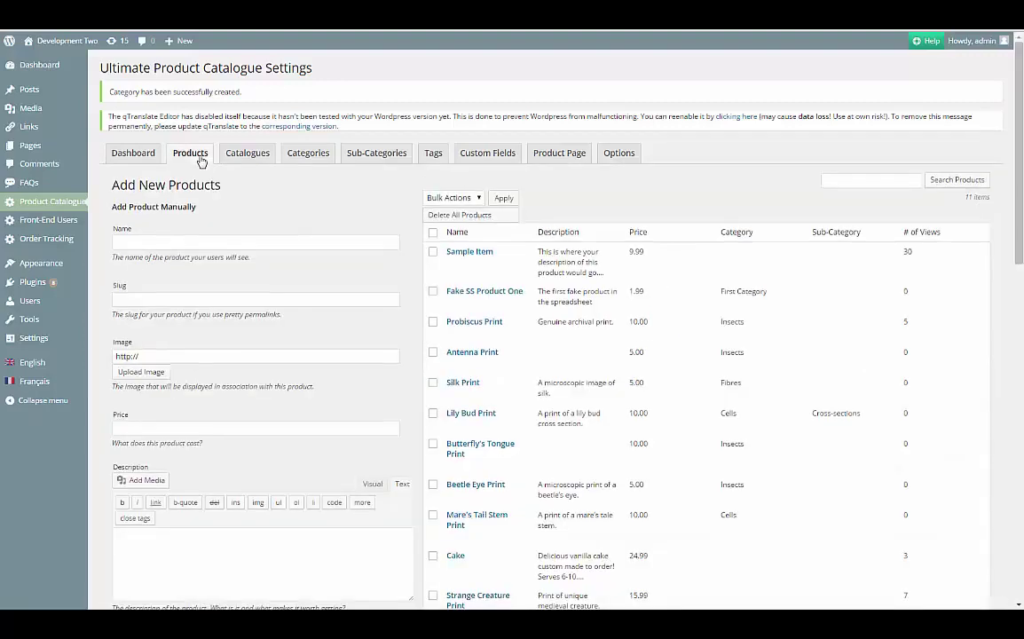
pyautogui.click(187, 243)
pyautogui.write('Sam')
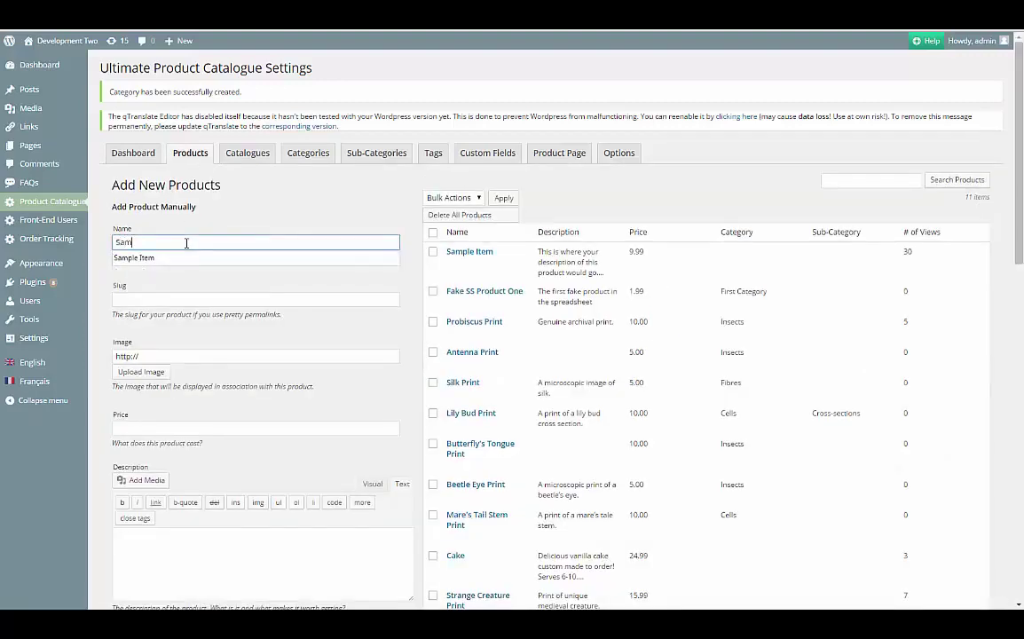
pyautogui.write('ple Product')
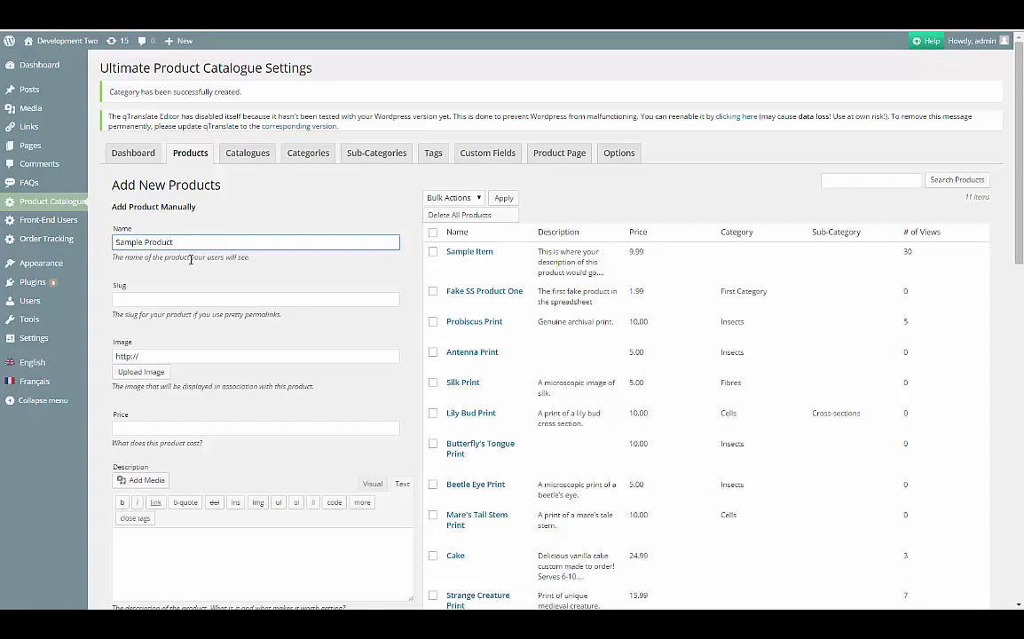
pyautogui.click(193, 300)
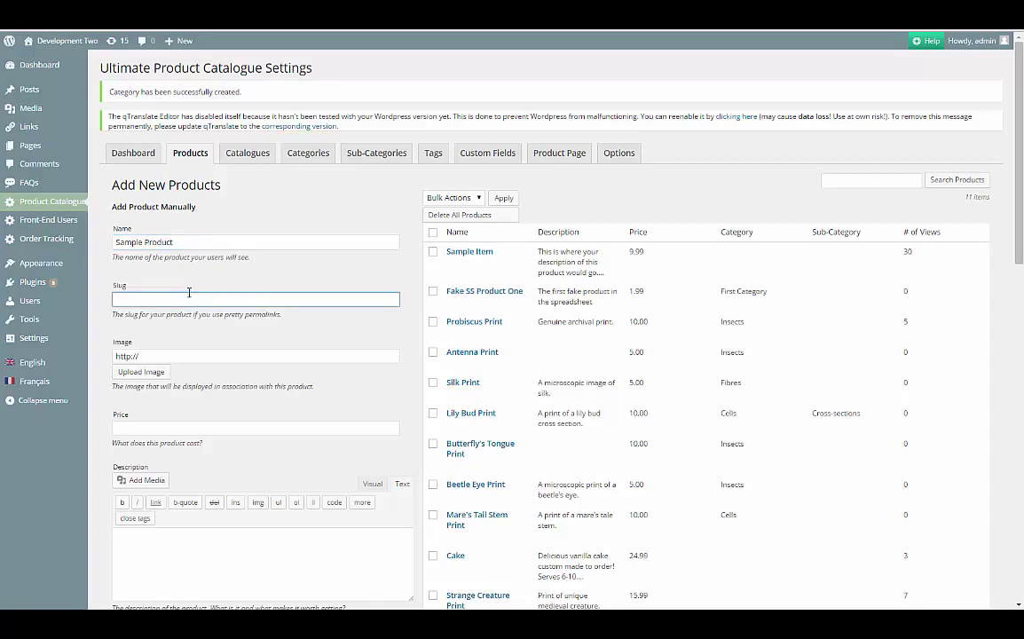
pyautogui.scroll(-1, 189, 293)
pyautogui.click(167, 295)
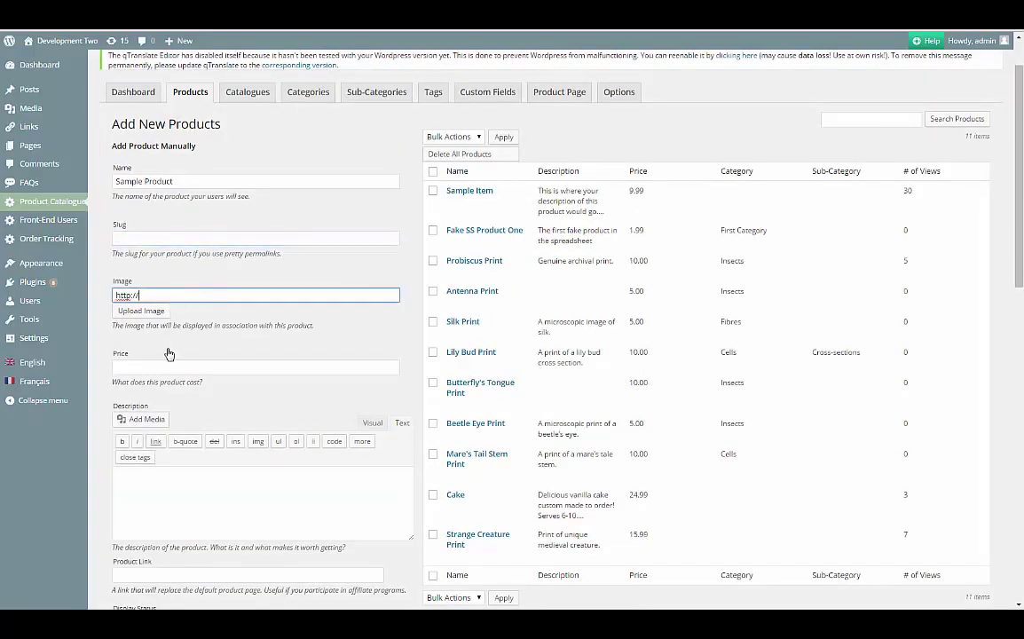
pyautogui.click(158, 366)
pyautogui.click(138, 504)
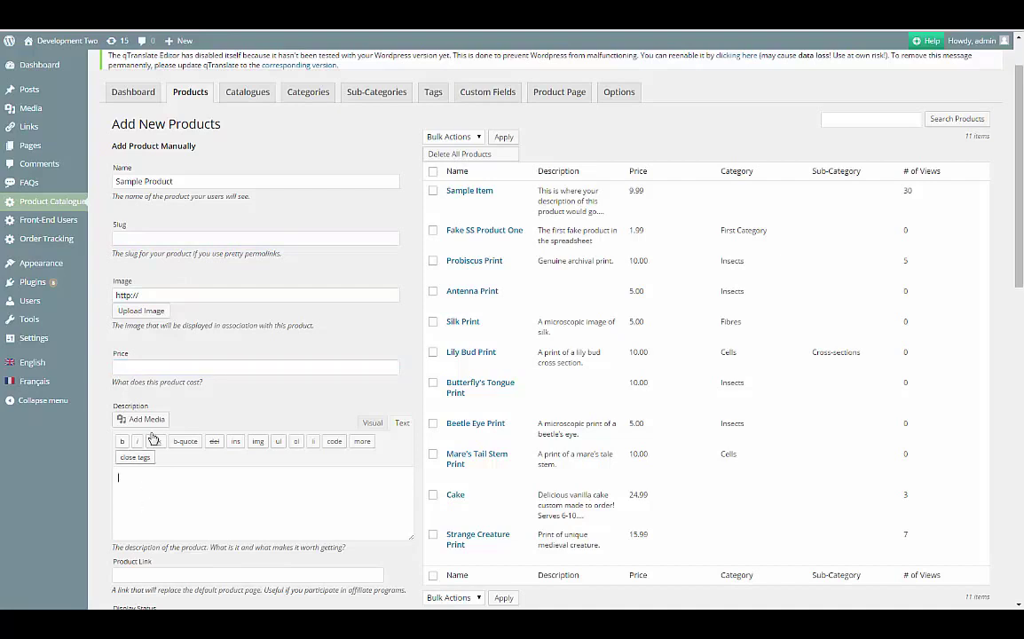
pyautogui.click(179, 242)
pyautogui.write('sa')
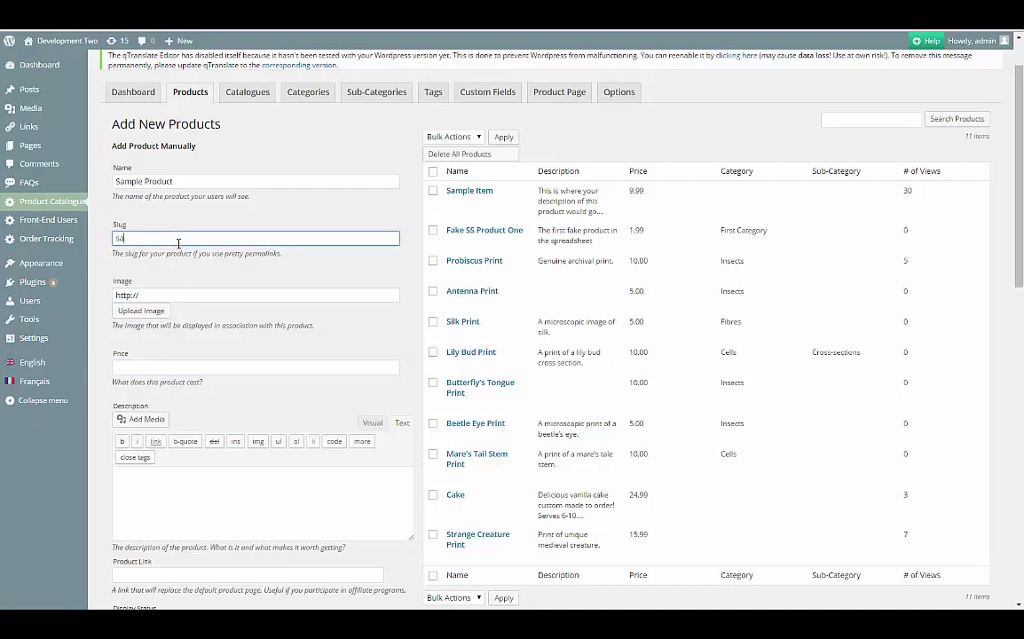
pyautogui.write('mple-product')
# Set the product price to 10.99 and description 'Buy this cake!'
pyautogui.click(268, 370)
pyautogui.write('10')
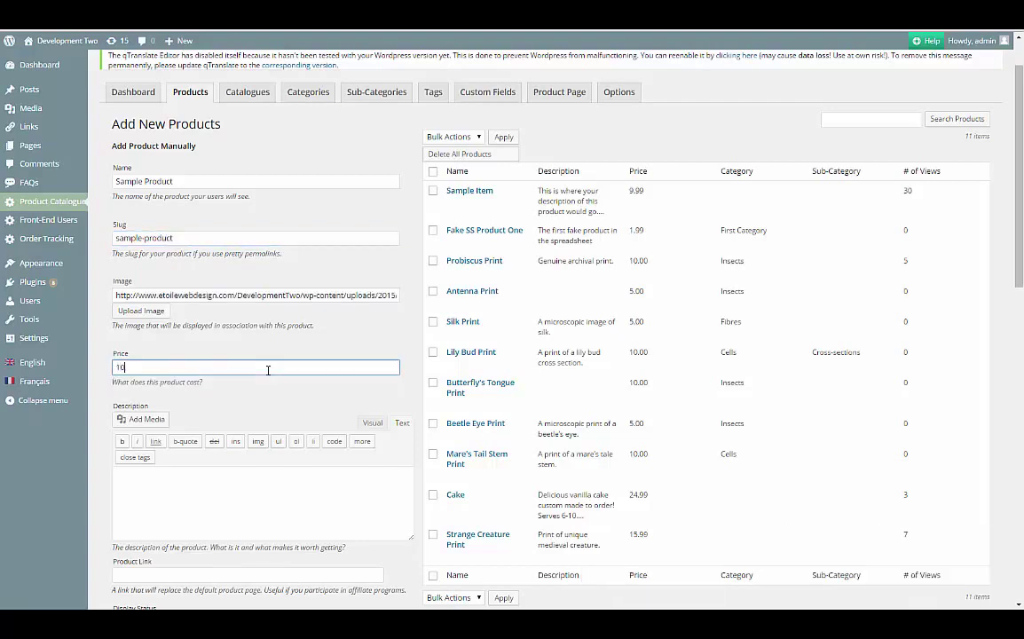
pyautogui.write('.99')
pyautogui.click(228, 477)
pyautogui.write('Buy this c')
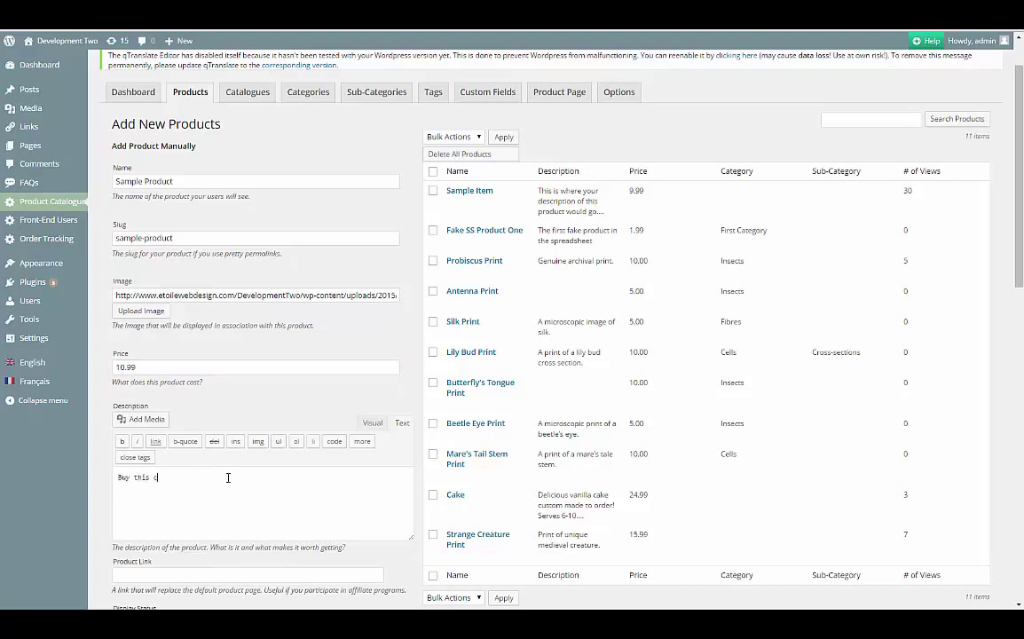
pyautogui.write('ake!')
# File the product under Sample Category and fill in the Model custom field
pyautogui.scroll(-3, 228, 478)
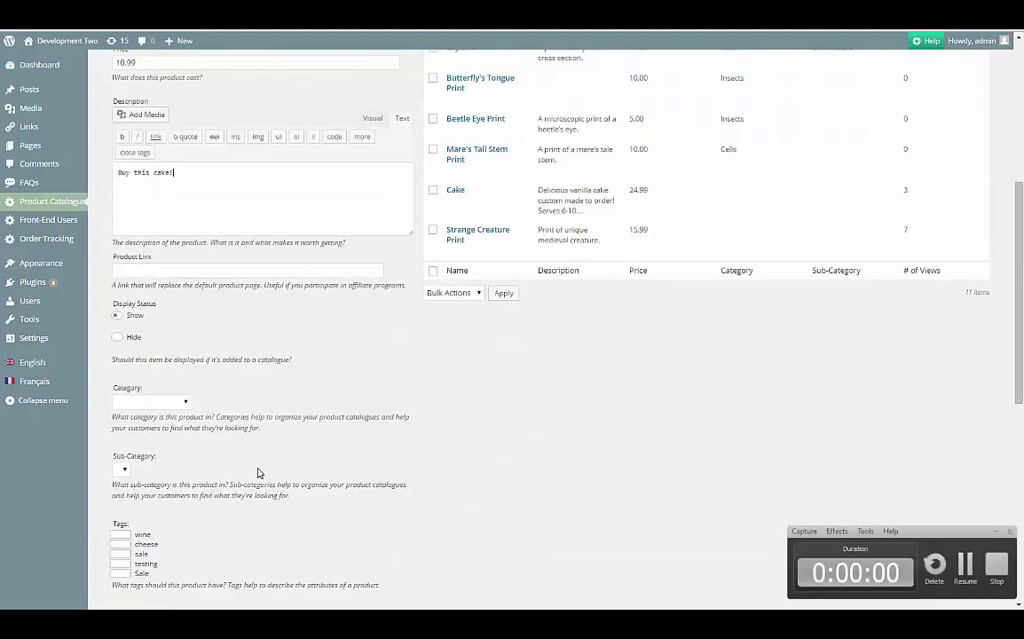
pyautogui.click(186, 405)
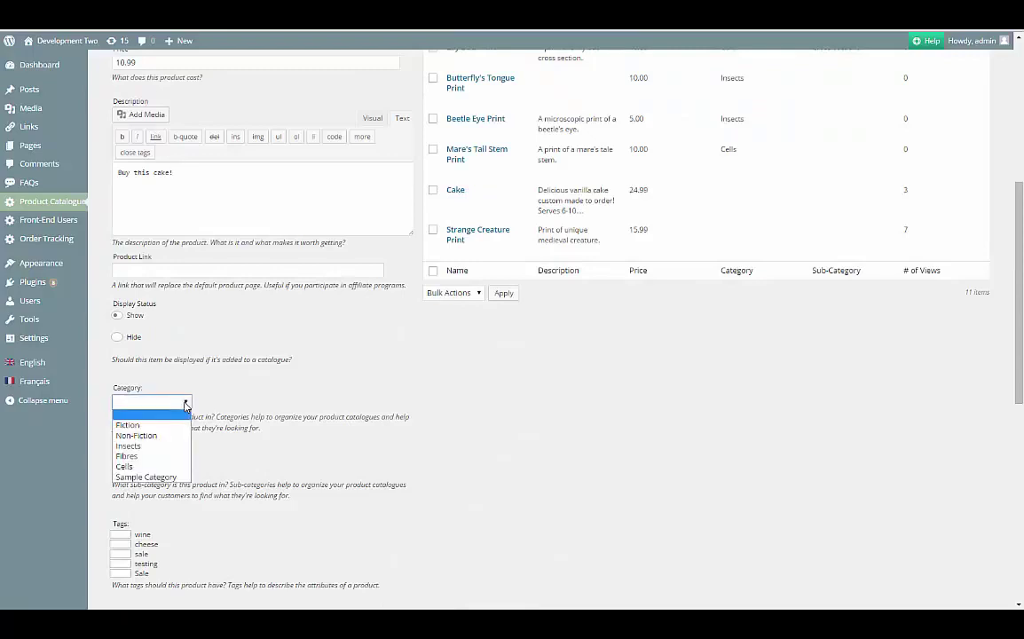
pyautogui.click(175, 478)
pyautogui.click(185, 471)
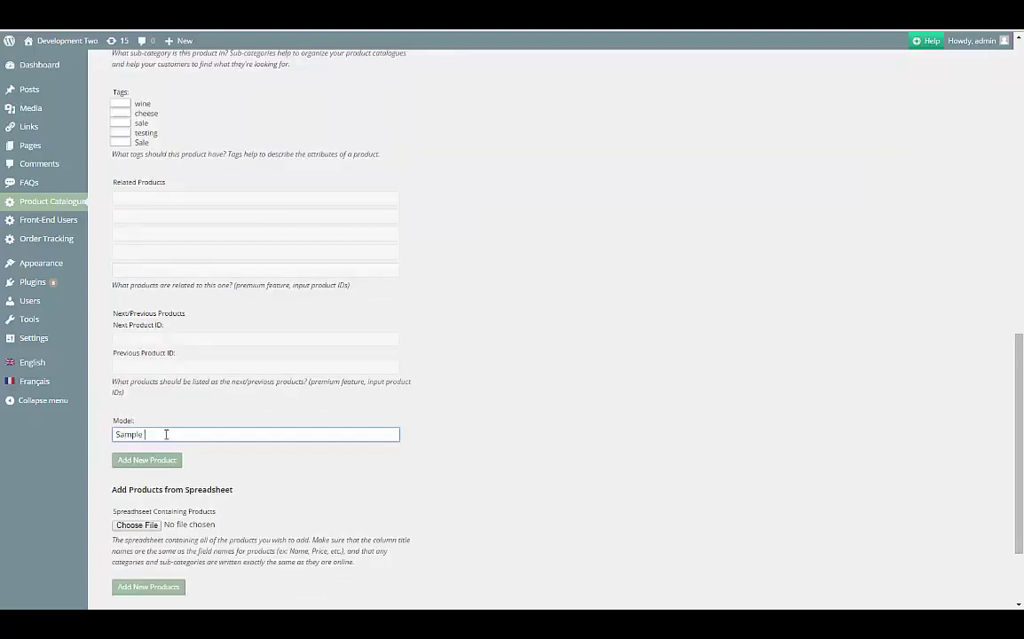
pyautogui.write('Custom Field')
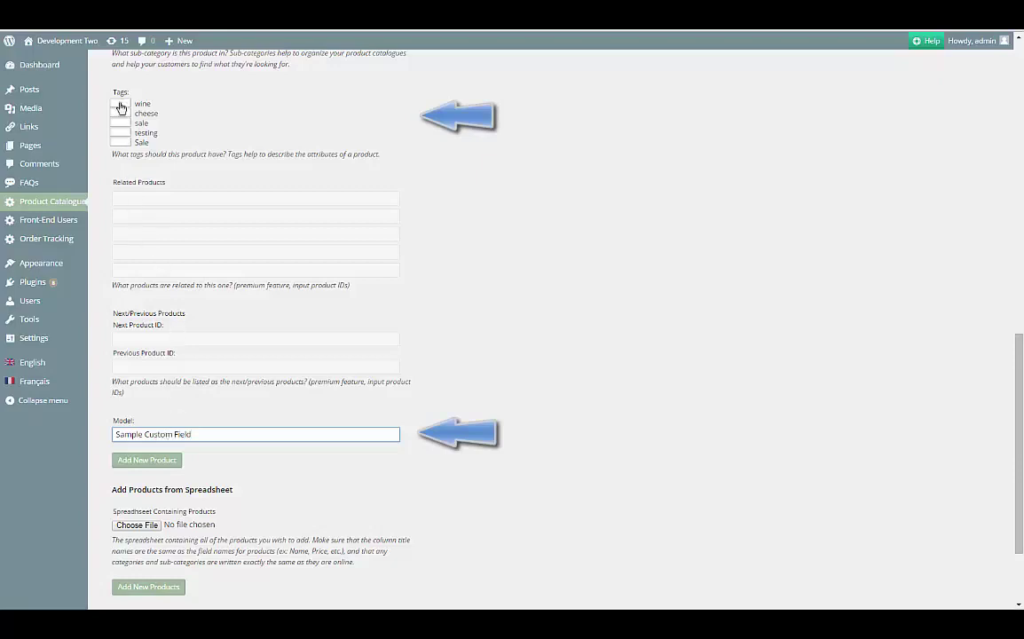
# Tag the product as sale and save it to the product list
pyautogui.click(120, 124)
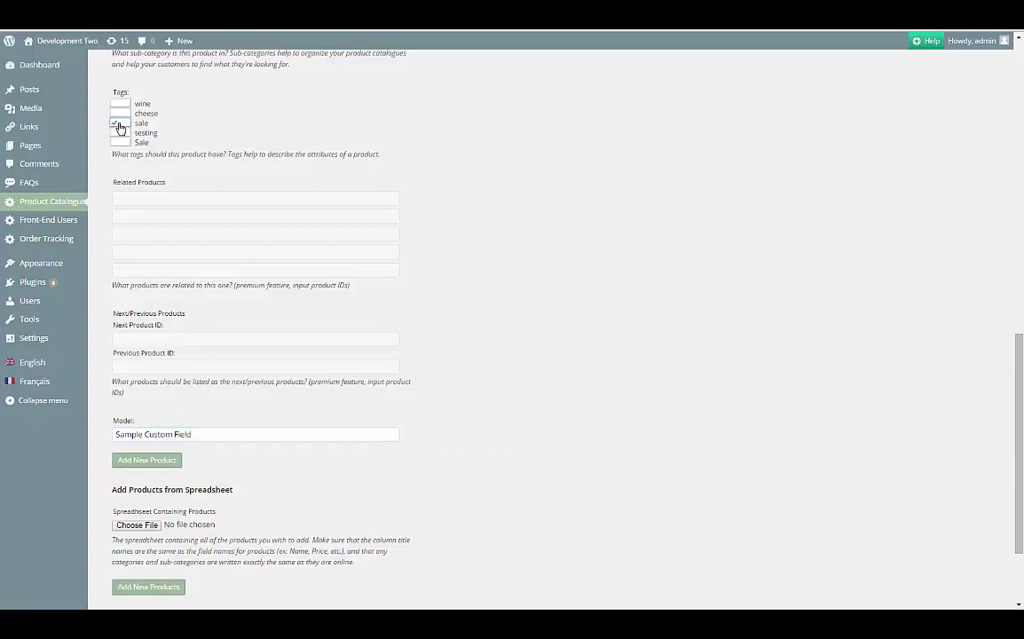
pyautogui.scroll(-3, 128, 266)
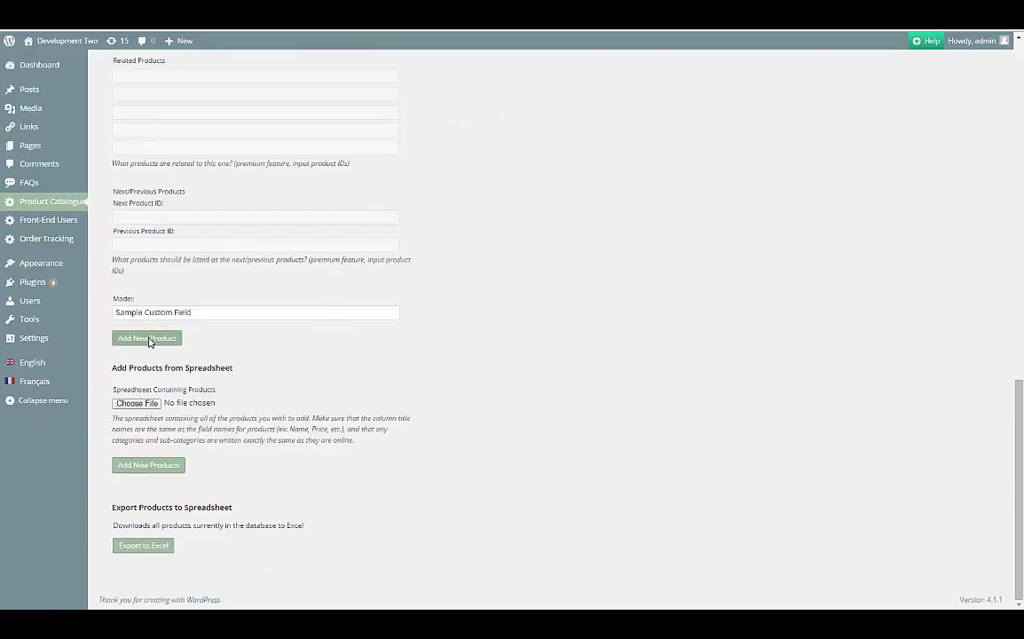
pyautogui.click(149, 342)
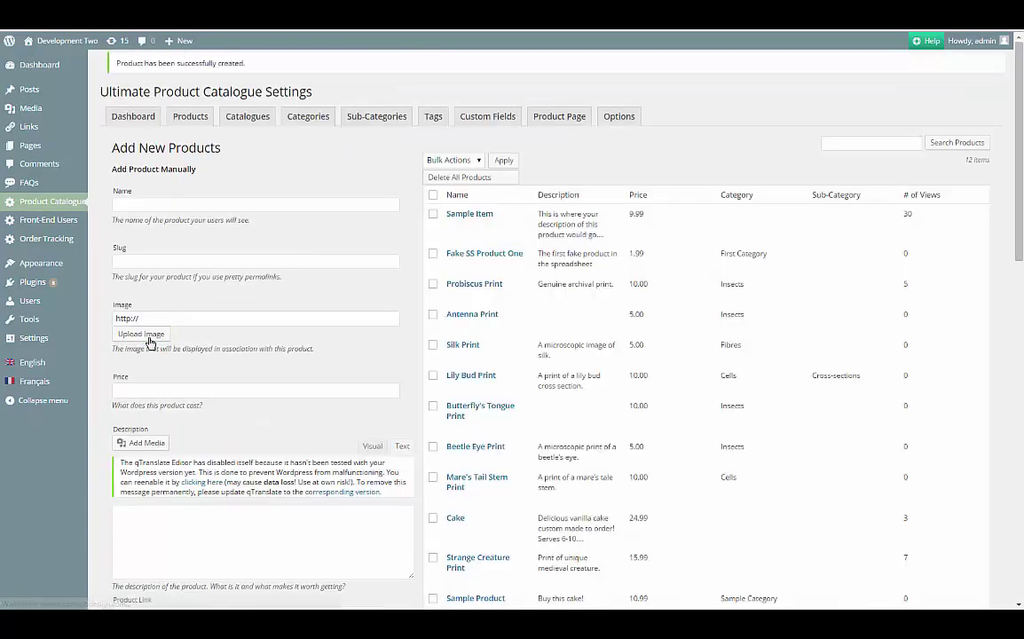
pyautogui.scroll(-1, 489, 371)
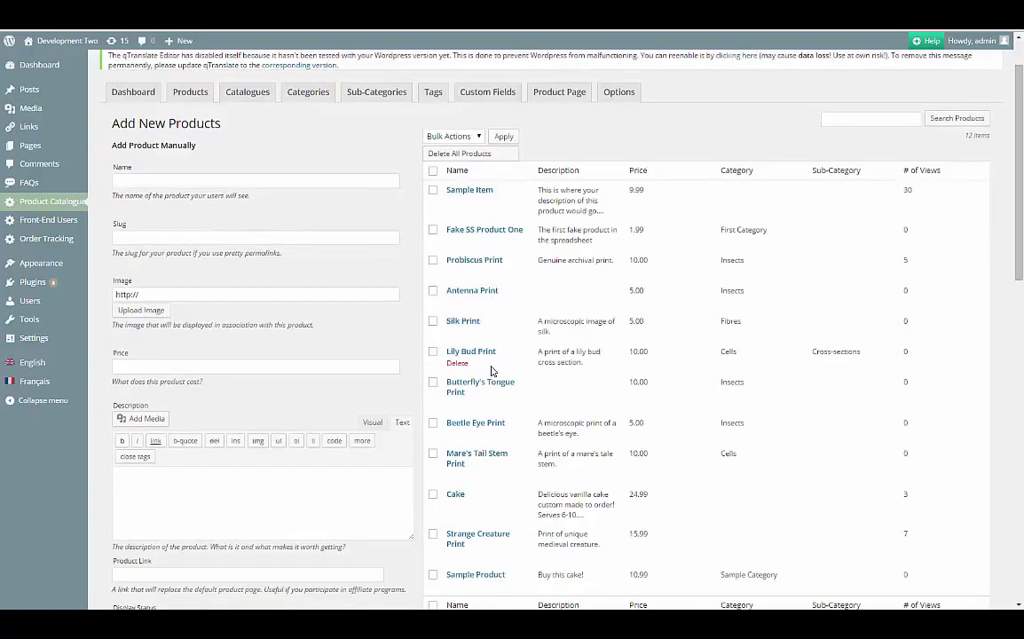
pyautogui.scroll(-1, 490, 373)
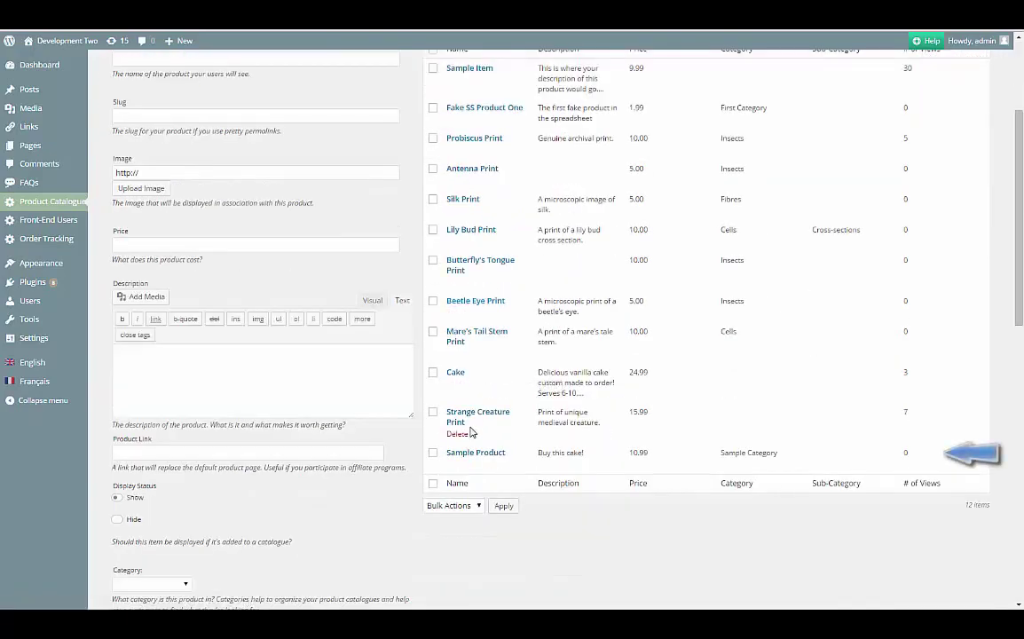
pyautogui.moveTo(476, 575)
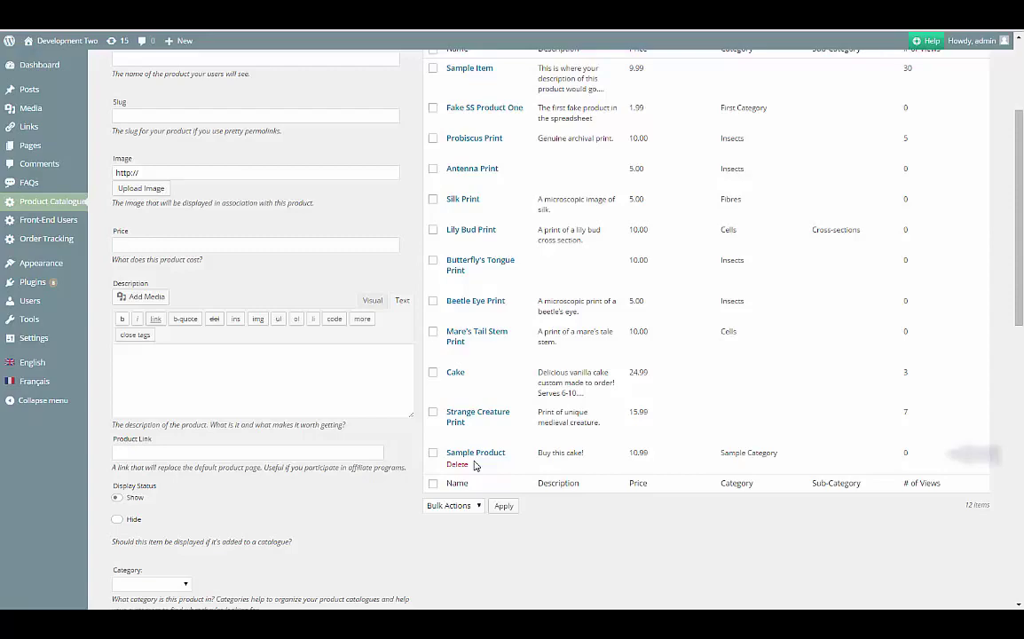
pyautogui.scroll(2, 261, 178)
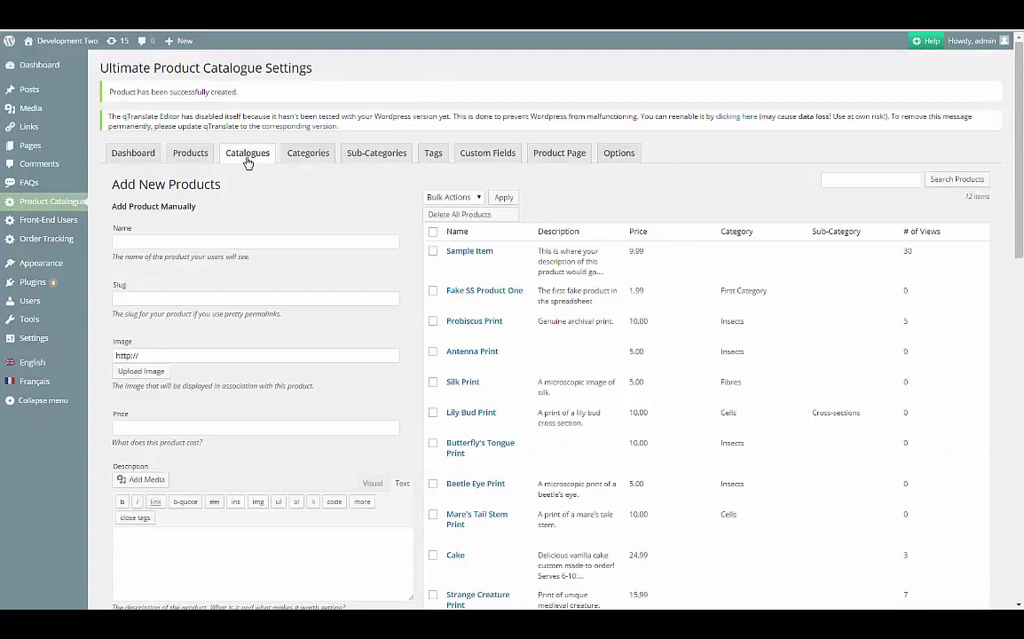
# Create 'Sample Catalogue' described 'This is our catalogue.' and open it for editing
pyautogui.click(247, 155)
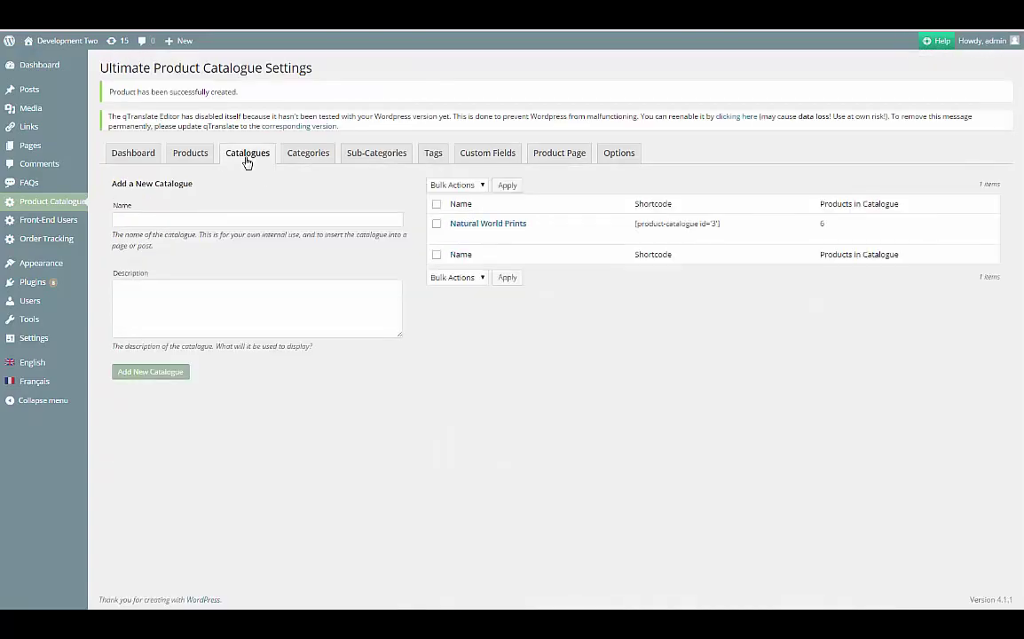
pyautogui.click(210, 217)
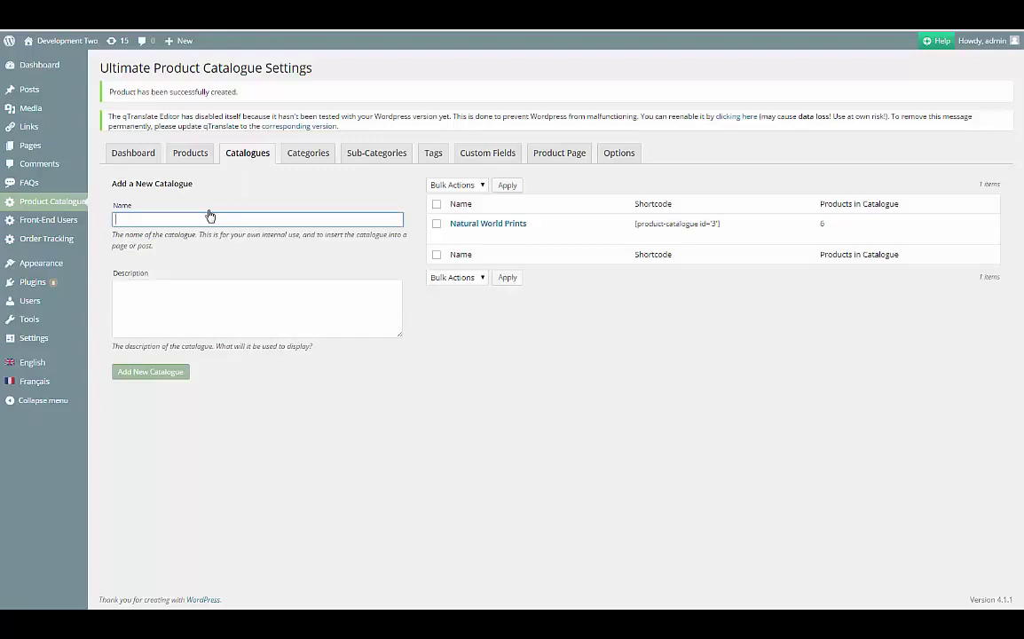
pyautogui.write('Sample C')
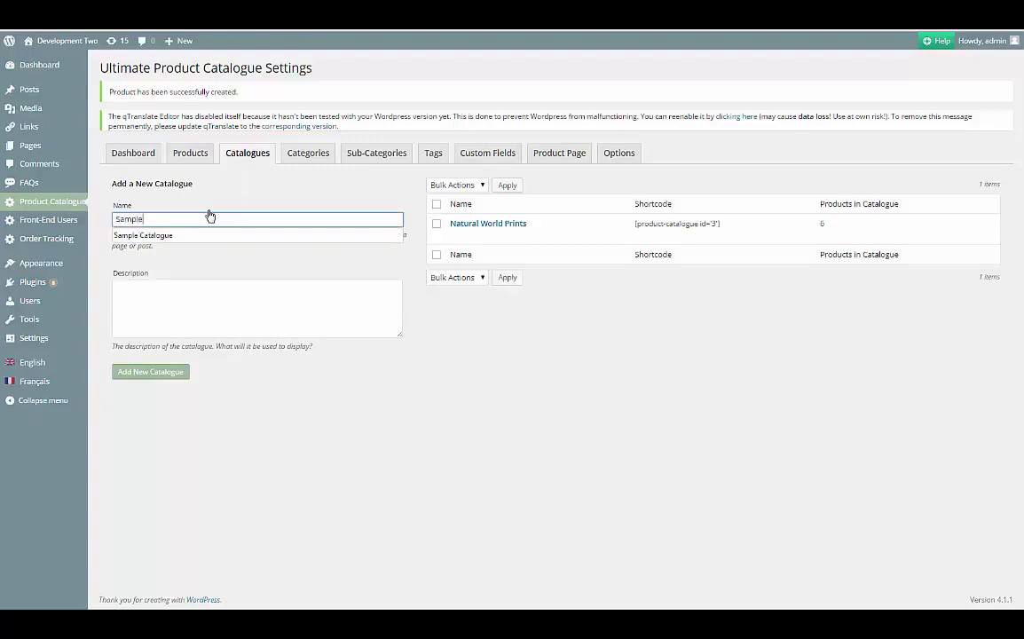
pyautogui.write('atalog')
pyautogui.write('ue')
pyautogui.click(206, 284)
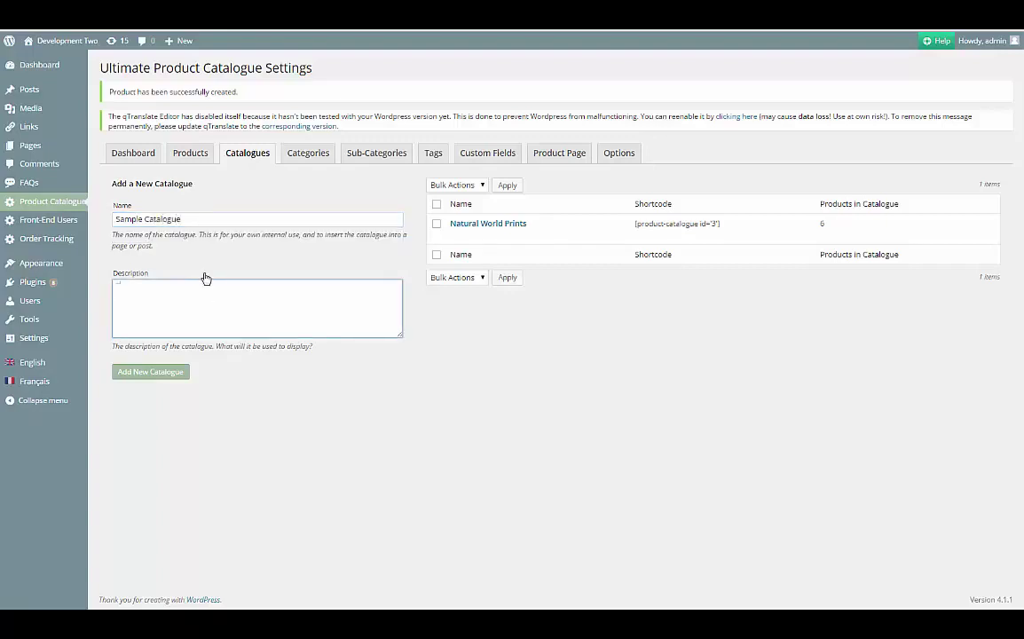
pyautogui.write('is our c')
pyautogui.write('atalogue')
pyautogui.write('.')
pyautogui.click(171, 374)
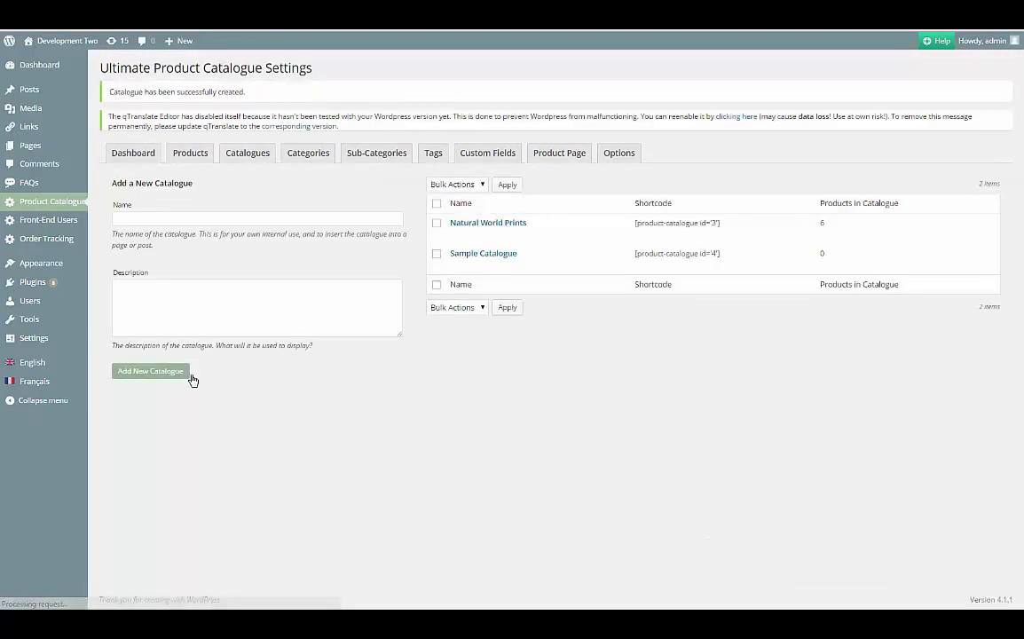
pyautogui.click(473, 256)
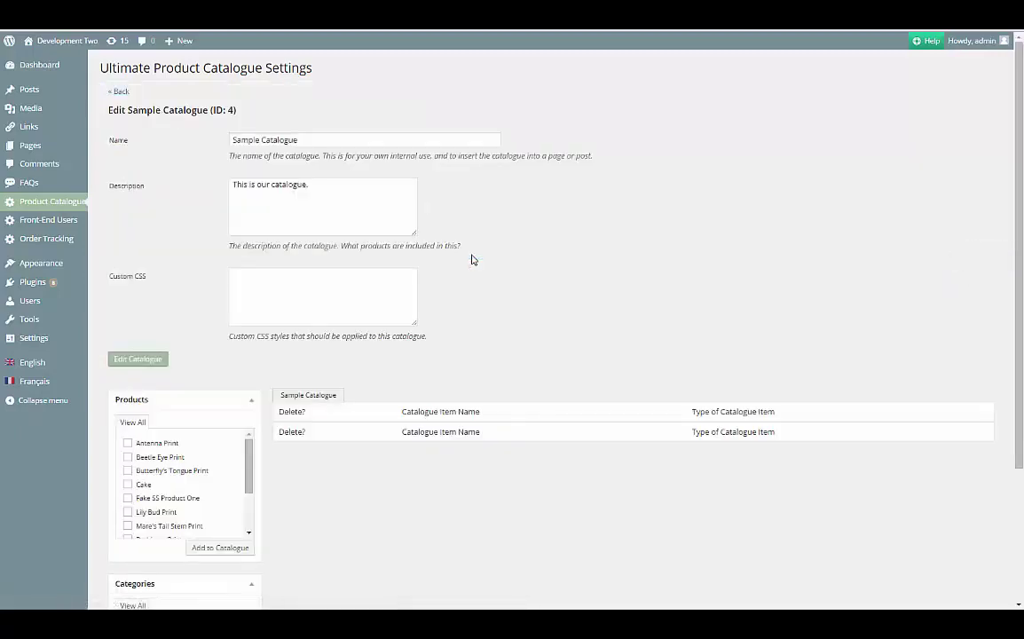
# Rename the catalogue 'Our Sample Catalogue', paste in the custom CSS, and save
pyautogui.click(233, 138)
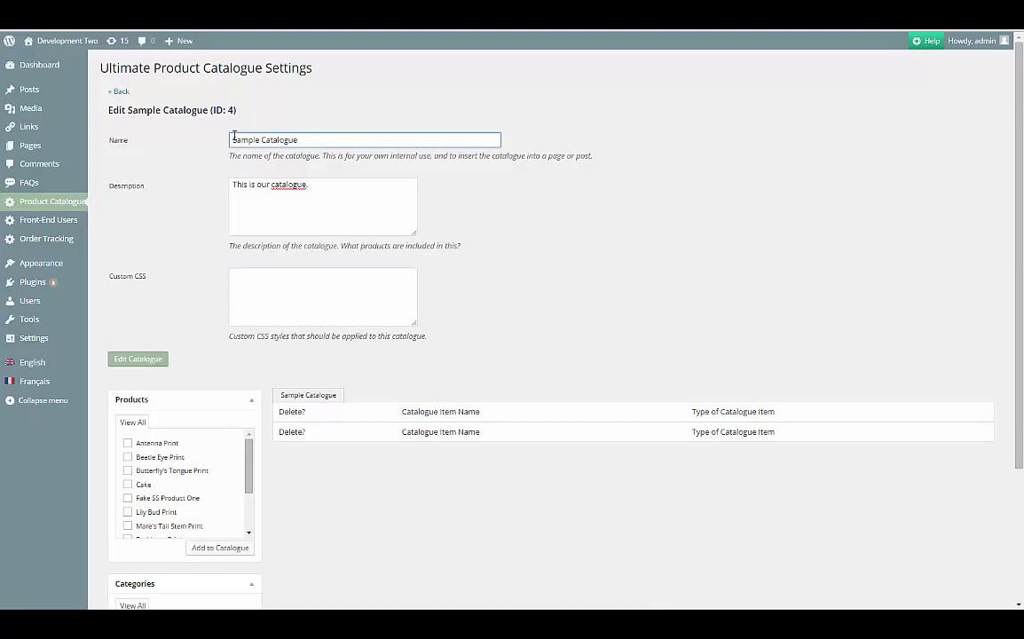
pyautogui.write('Our')
pyautogui.click(288, 287)
pyautogui.hotkey('ctrl', 'v')
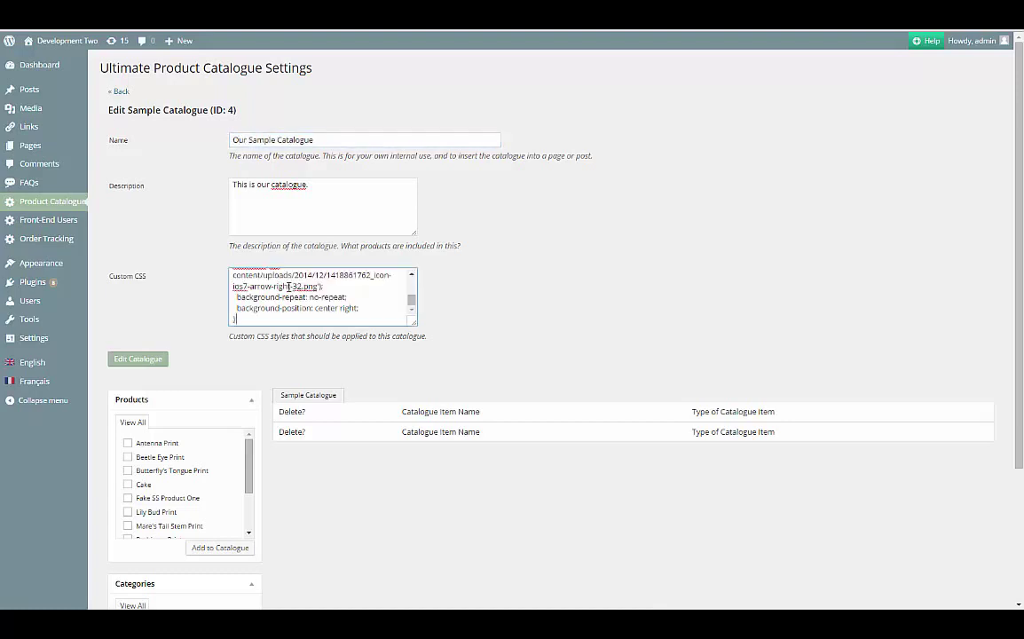
pyautogui.scroll(-1, 291, 308)
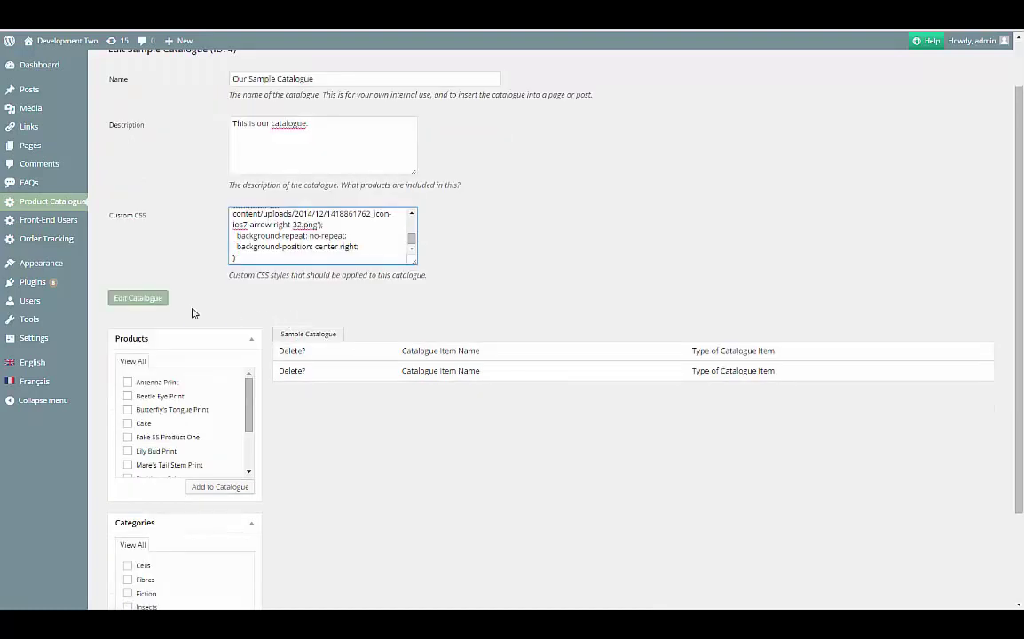
pyautogui.click(152, 305)
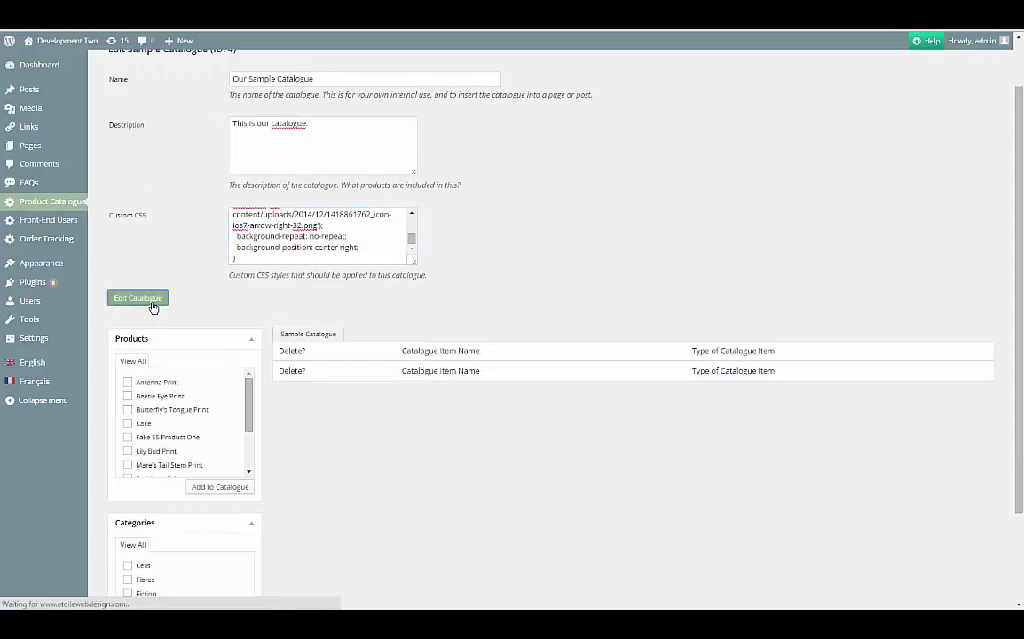
# Add Sample Product to the catalogue
pyautogui.moveTo(1017, 179); pyautogui.dragTo(1000, 257)
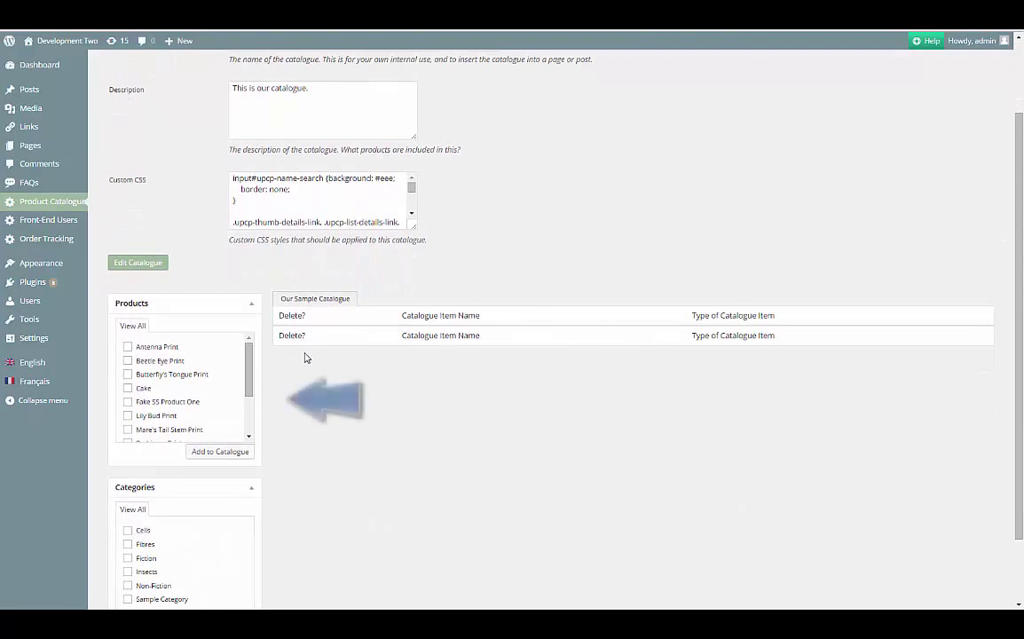
pyautogui.scroll(-2, 195, 390)
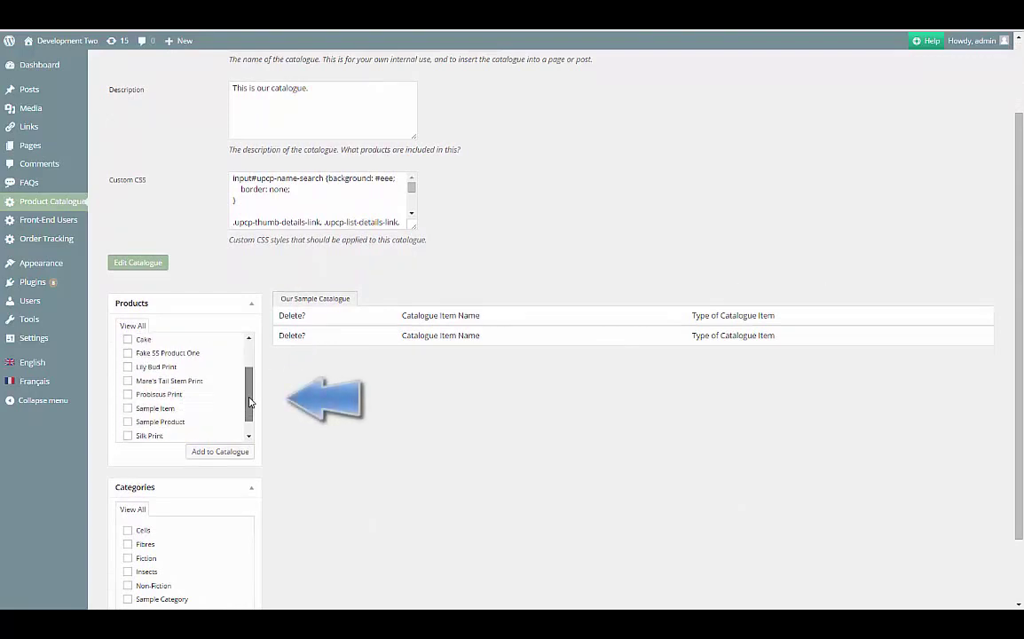
pyautogui.click(127, 401)
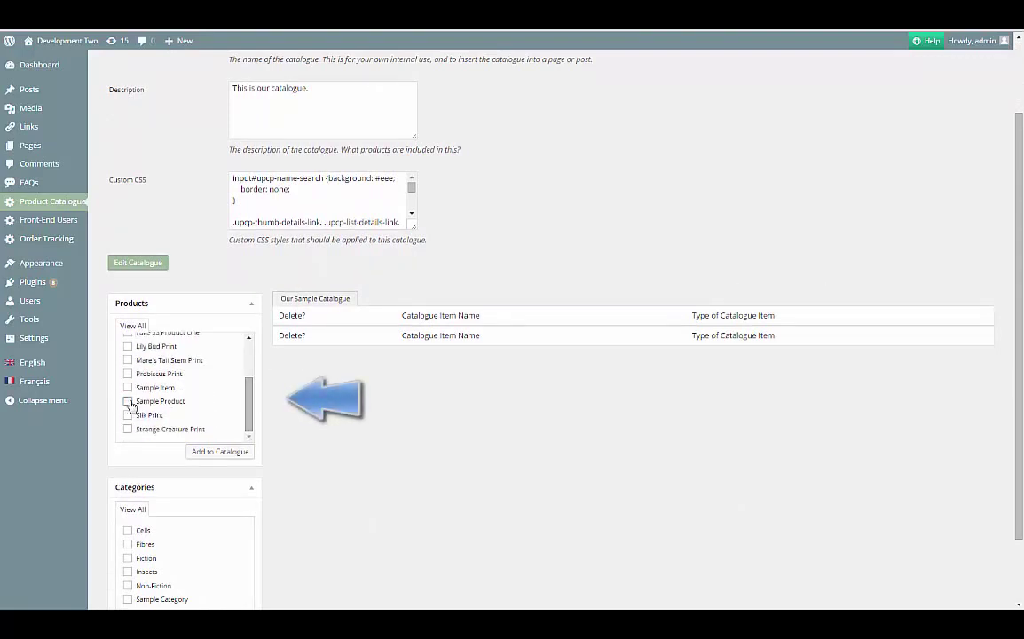
pyautogui.click(224, 453)
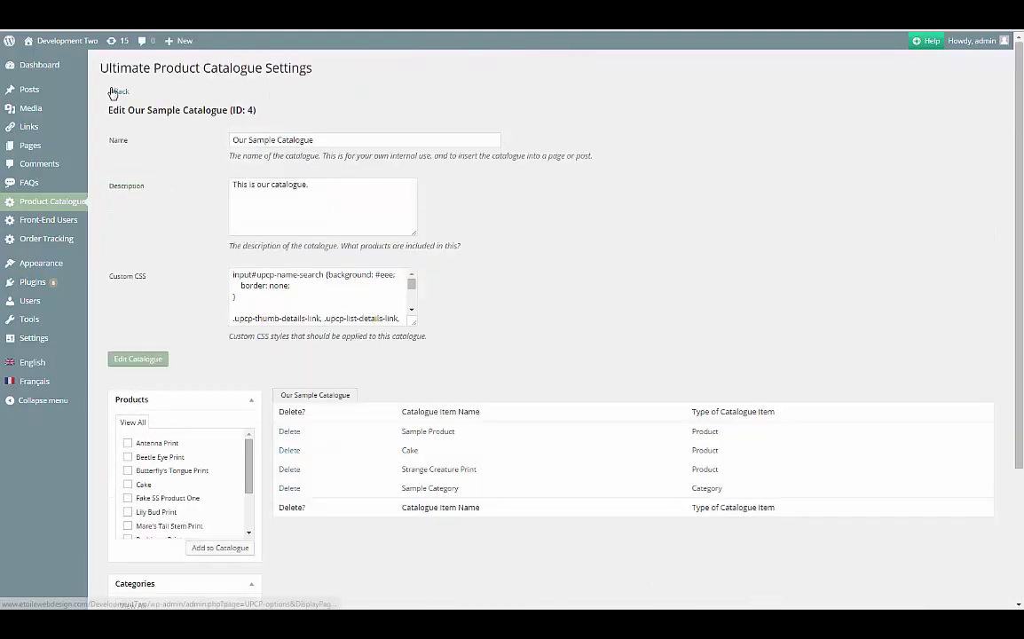
# Copy the catalogue's shortcode from the Catalogues list
pyautogui.click(115, 92)
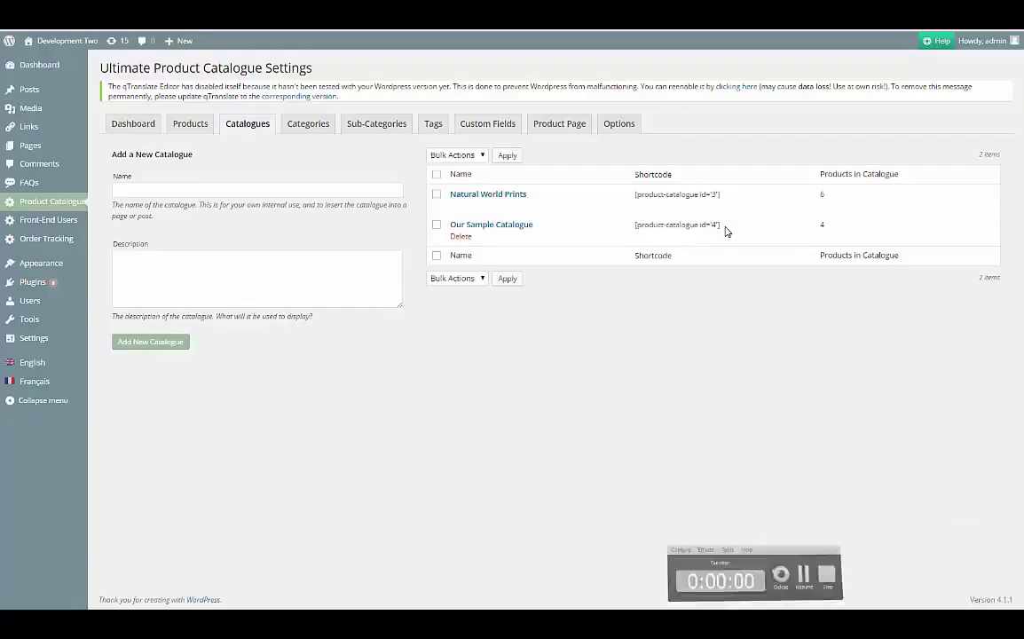
pyautogui.moveTo(716, 224); pyautogui.dragTo(638, 224)
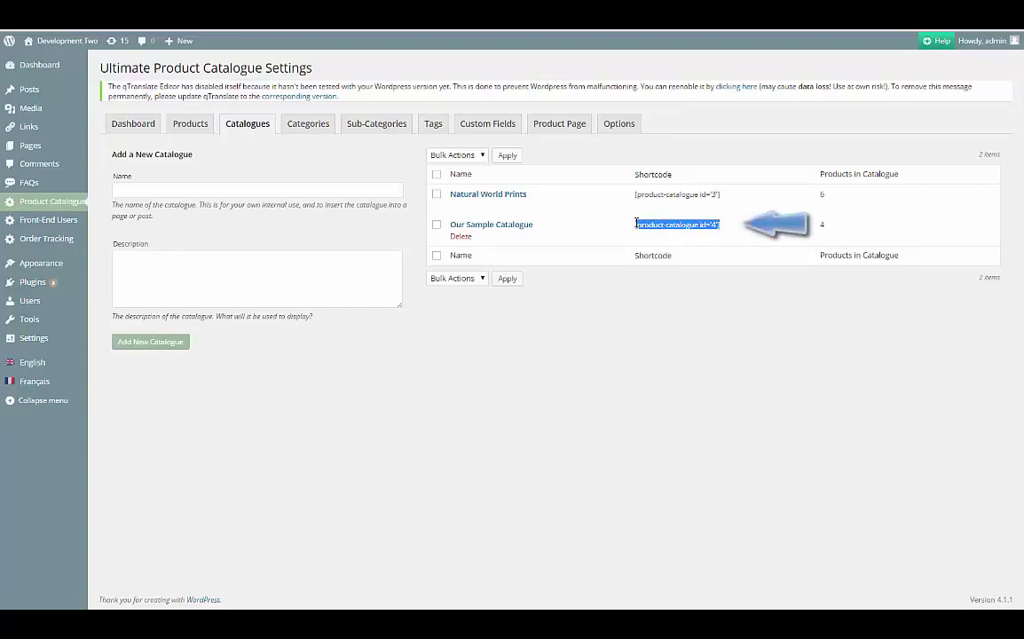
pyautogui.click(636, 224)
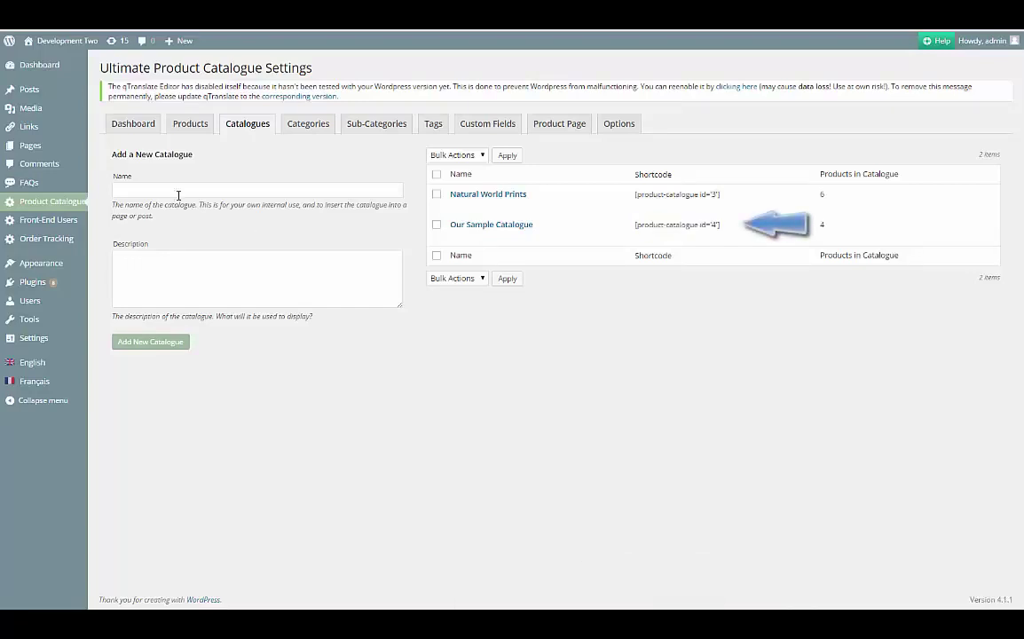
pyautogui.moveTo(30, 146)
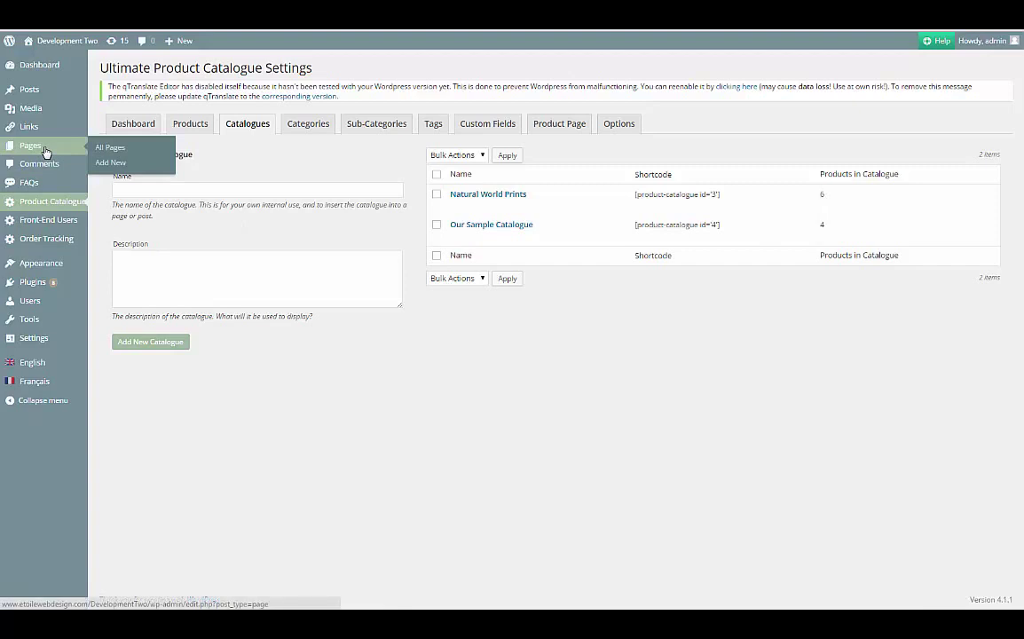
# Add [product-catalogue id='4'] to A Sample Catalogue Page and update it
pyautogui.click(45, 152)
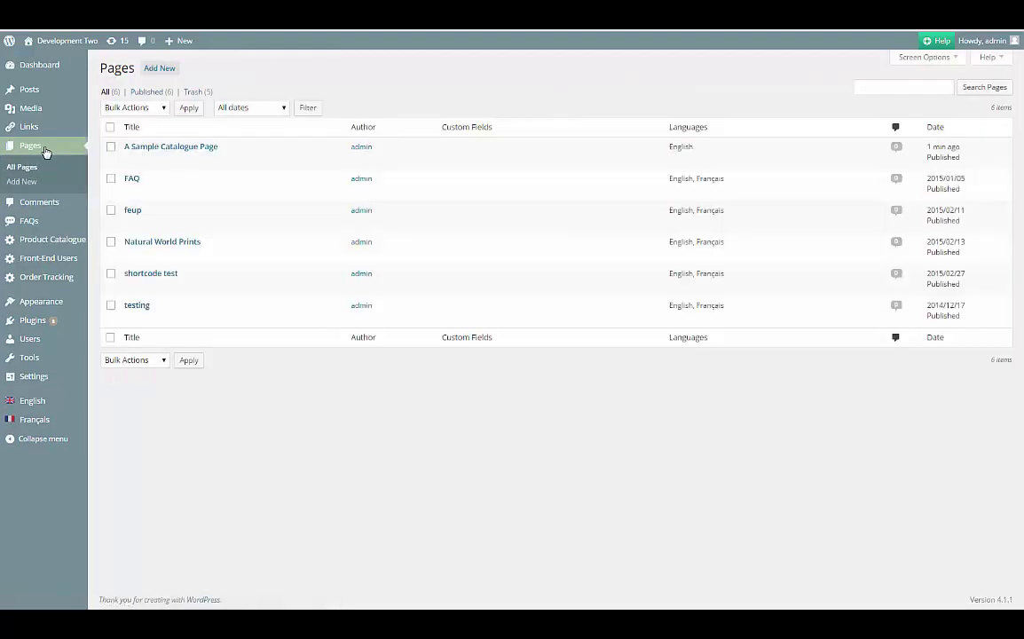
pyautogui.click(138, 149)
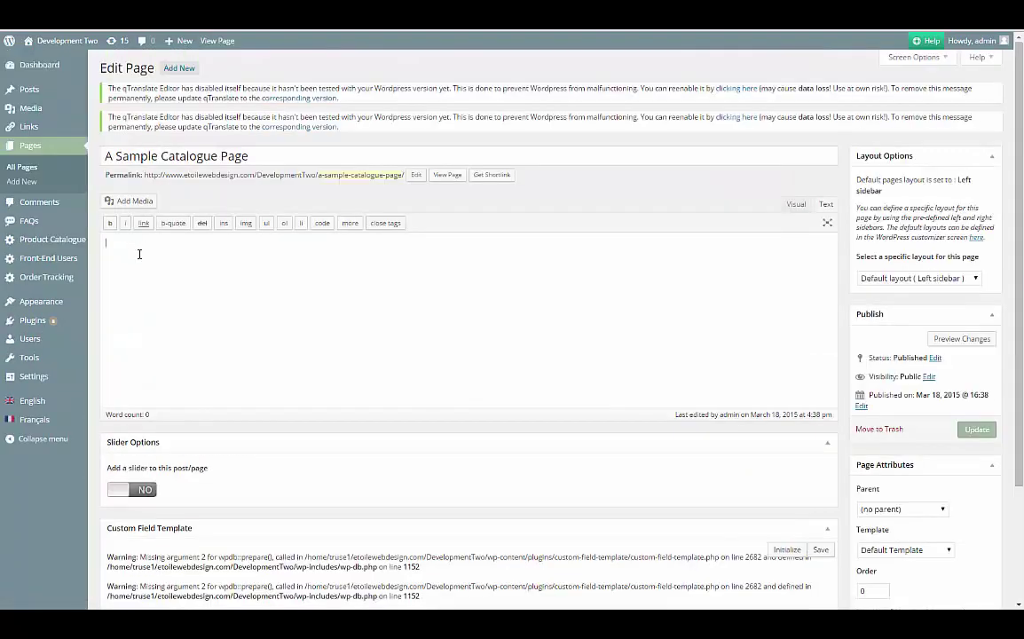
pyautogui.write("[product-catalogue id='4']")
pyautogui.click(974, 430)
pyautogui.click(446, 182)
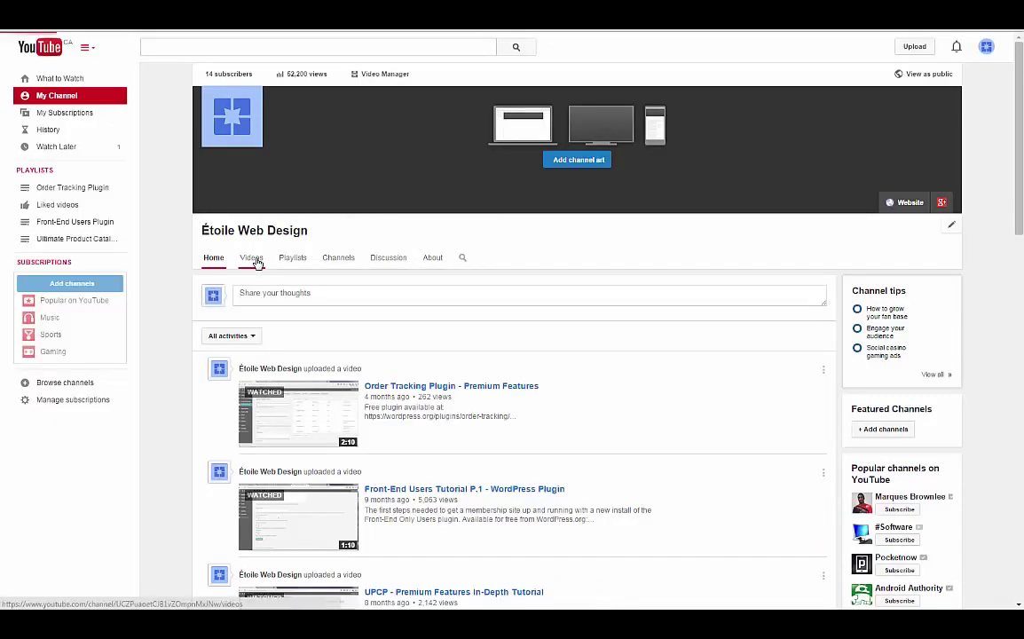
# Show the Étoile Web Design YouTube channel's Videos tab
pyautogui.click(253, 260)
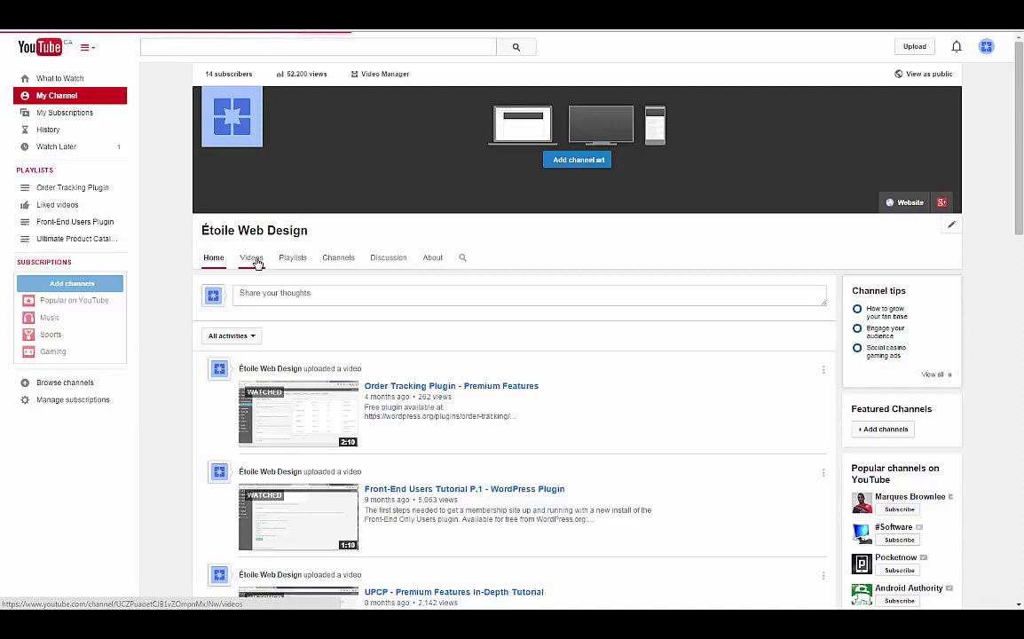